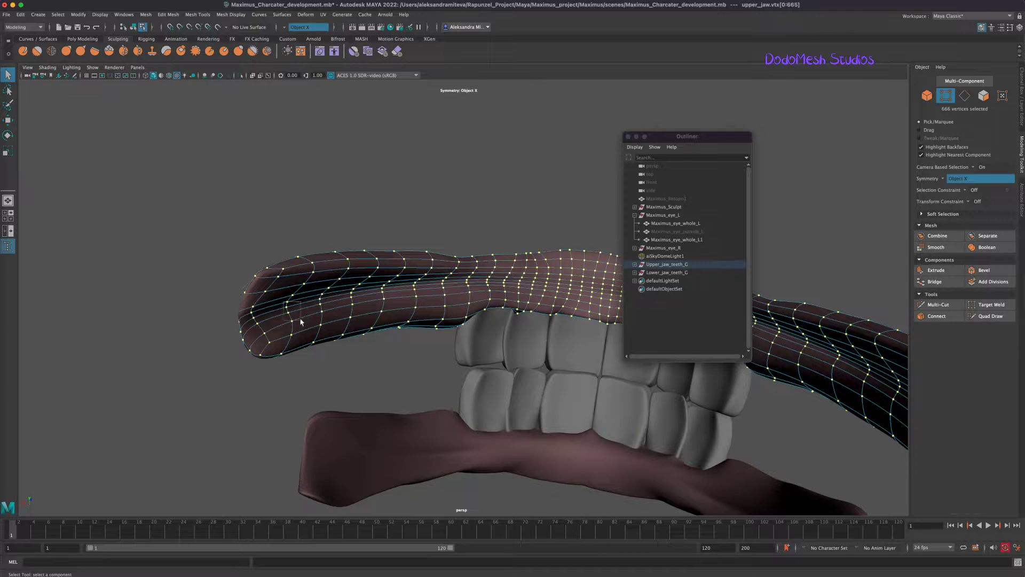
Step: Turn on soft selection and move the vertices inside the upper jaw's rear ends, placing the Outliner aside from the model
key(b)
alt+right_drag(372, 379, 294, 352)
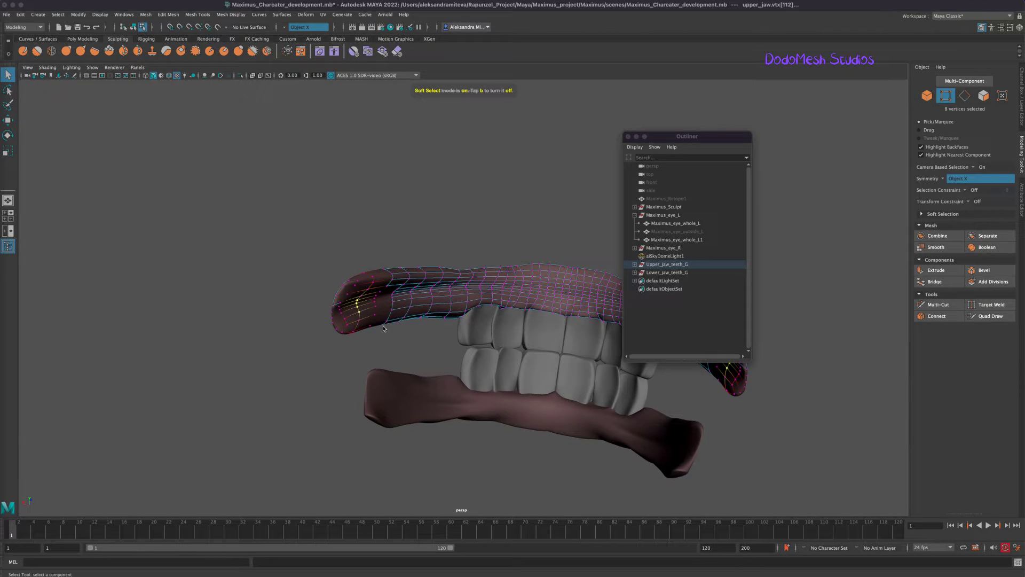
drag(374, 297, 434, 359)
key(w)
drag(704, 134, 911, 139)
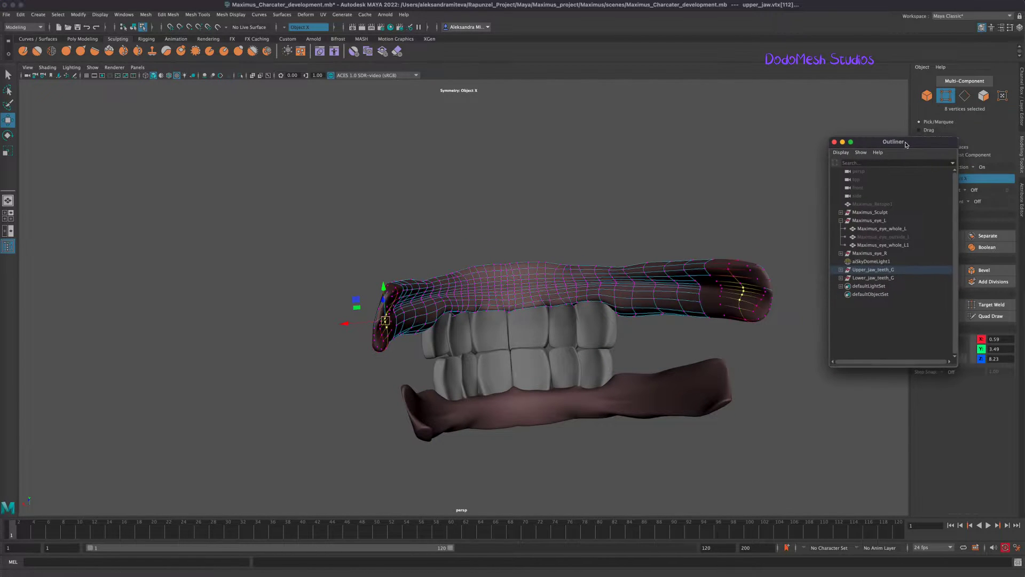
drag(348, 323, 392, 389)
Step: Try to scale the selected vertices inside the upper jaw's rear ends and undo the last change
key(r)
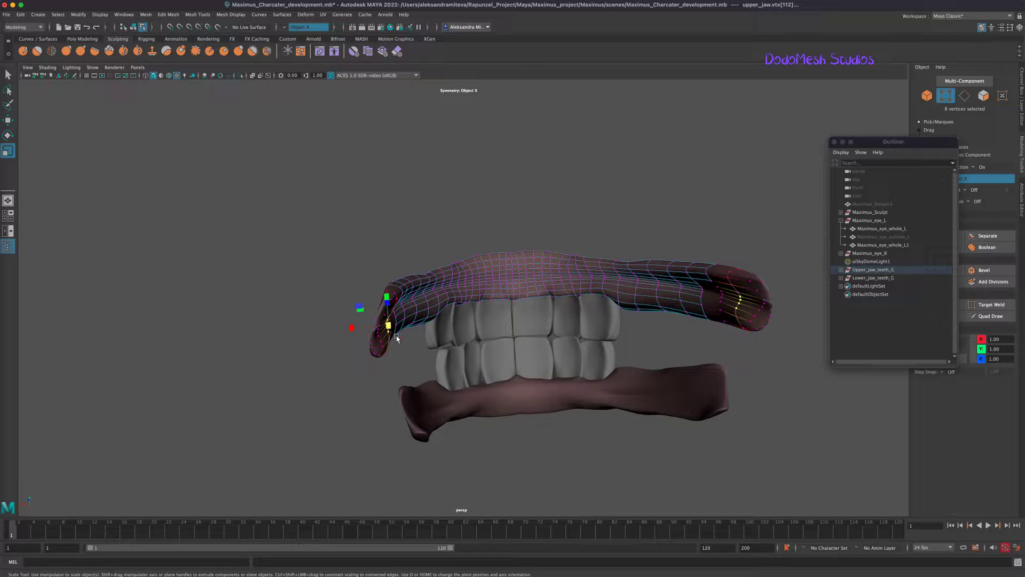
alt+drag(327, 327, 380, 374)
drag(343, 333, 310, 322)
key(w)
key(super+z)
Step: Turn off soft selection and reshape the inside of the upper jaw's rear end slightly with the Grab tool
key(b)
alt+drag(745, 336, 767, 389)
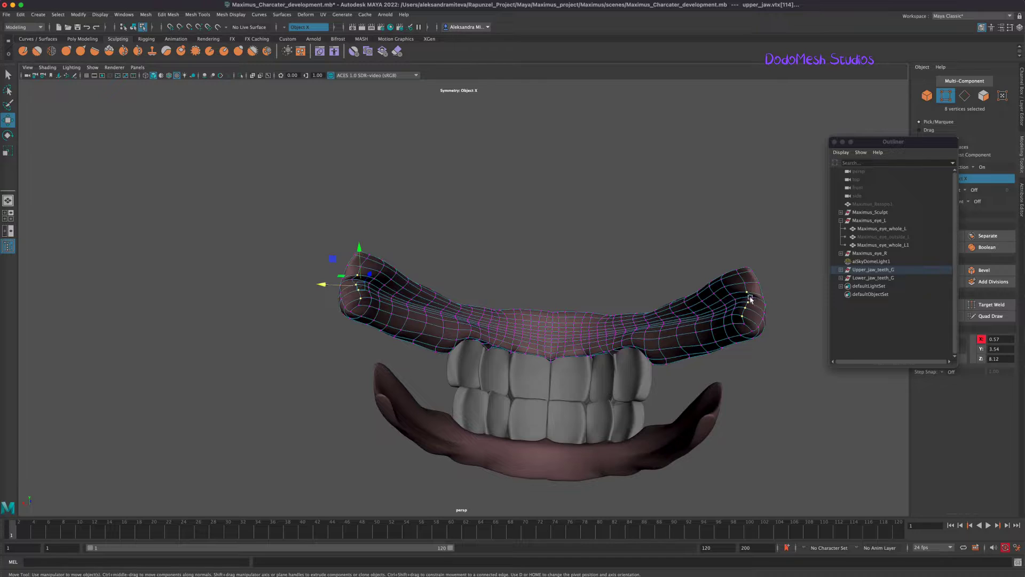
click(748, 298)
alt+drag(748, 298, 737, 417)
click(378, 328)
alt+drag(429, 389, 352, 290)
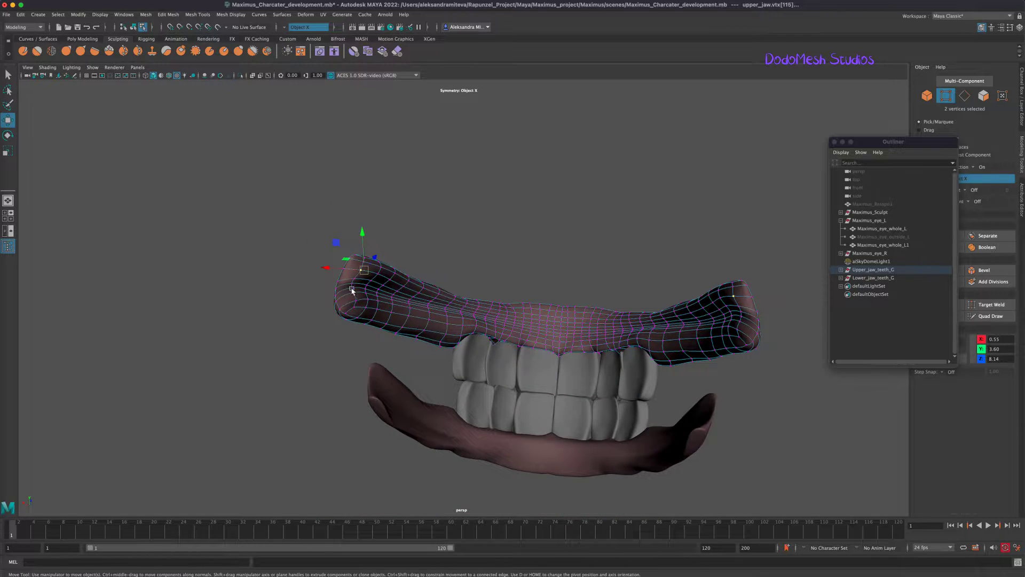
click(354, 282)
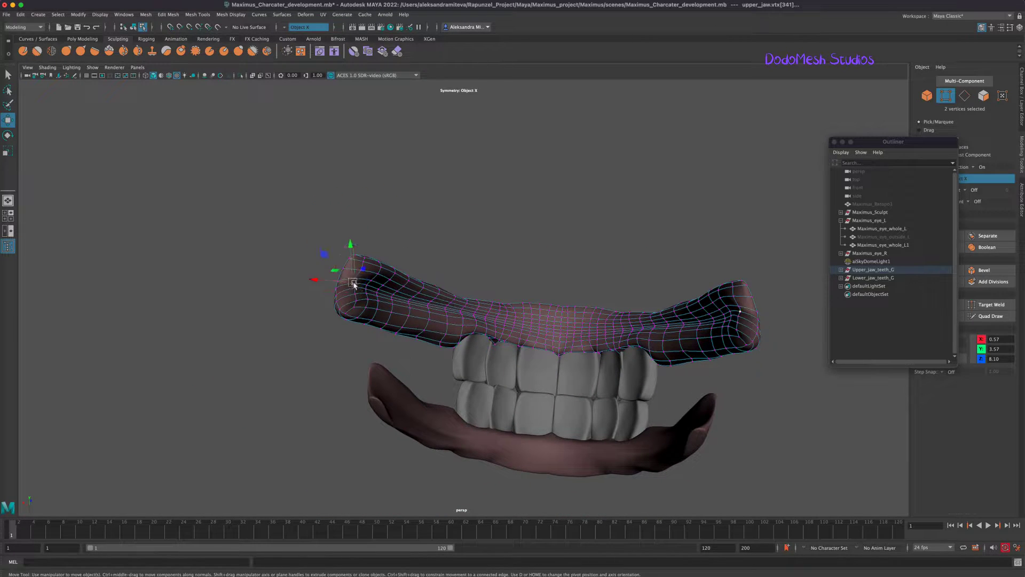
click(66, 51)
mouse_move(360, 283)
mouse_down()
mouse_move(363, 302)
mouse_move(367, 282)
mouse_up()
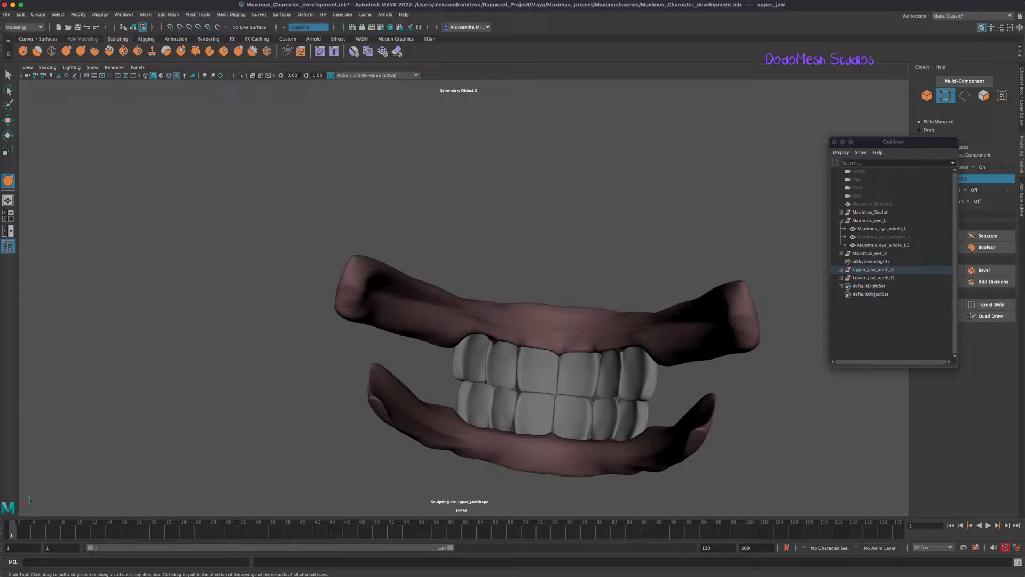
Step: Try a Foamy tool stroke on the upper jaw and undo it
alt+drag(727, 315, 658, 412)
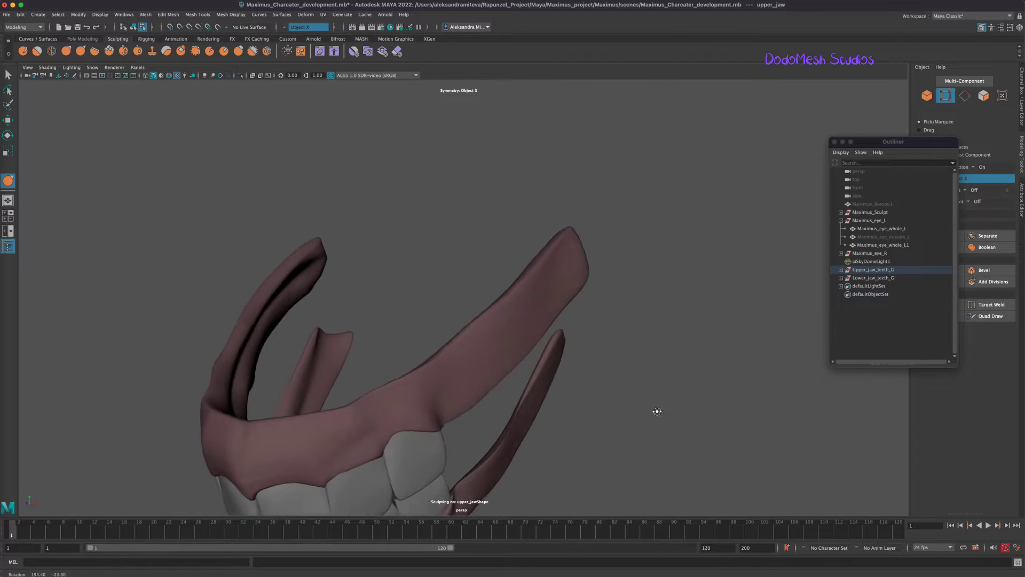
scroll(657, 412, down, 3)
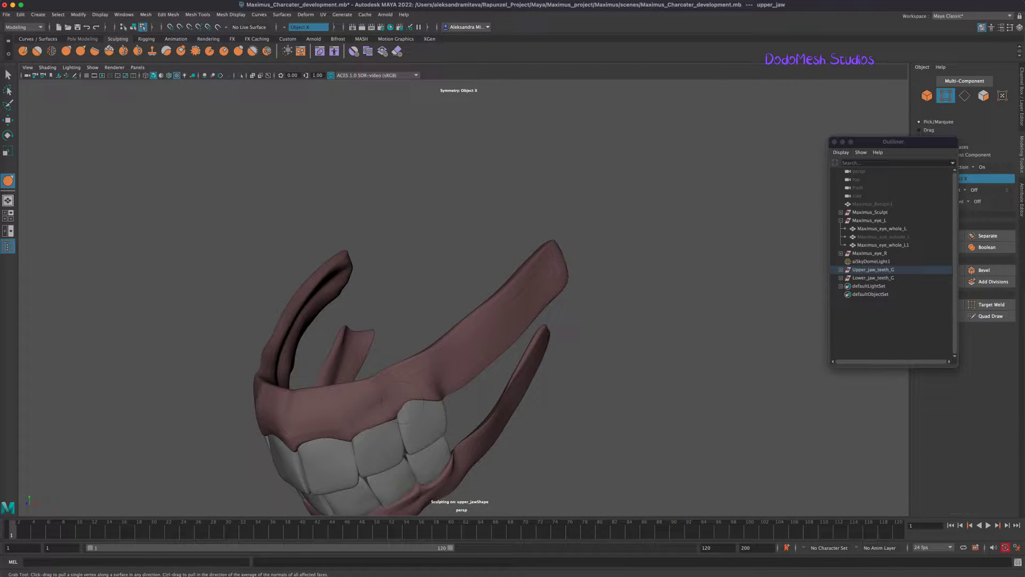
alt+drag(385, 422, 598, 438)
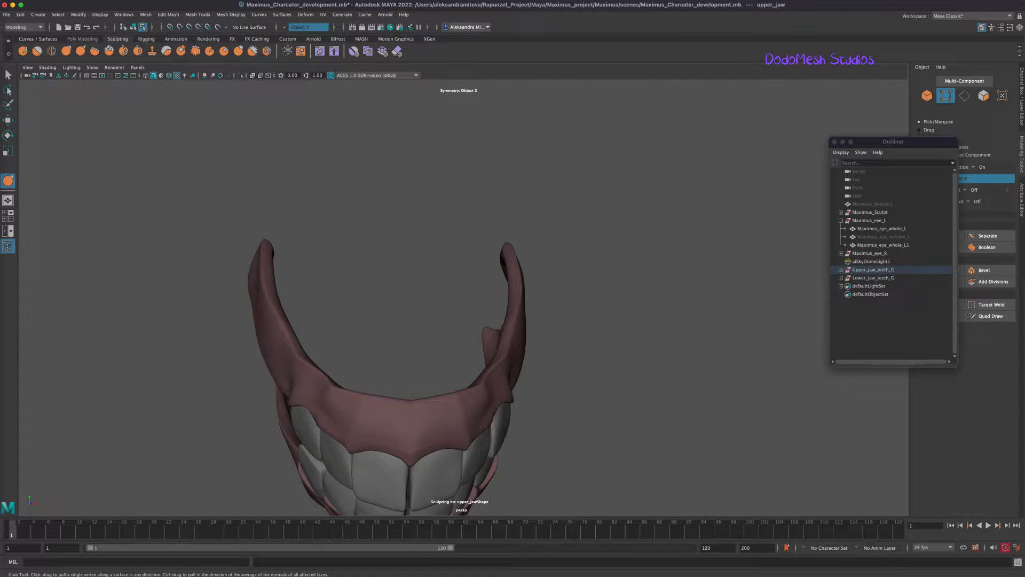
key(1)
alt+drag(483, 444, 548, 420)
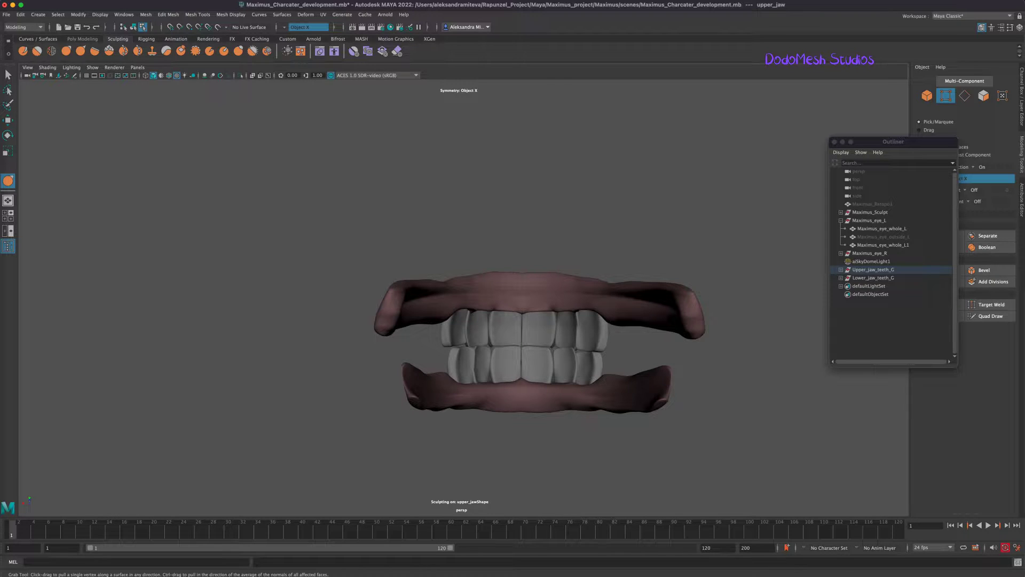
click(110, 51)
drag(450, 299, 444, 298)
key(super+z)
Step: Set the Foamy tool's strength to 0.300 with Invert on, and sculpt and smooth the upper jaw
double_click(111, 50)
text(0.300)
click(756, 159)
mouse_move(641, 304)
mouse_down()
mouse_move(602, 291)
mouse_move(534, 384)
mouse_move(512, 448)
mouse_up()
shift+drag(513, 299, 392, 242)
Step: Pull the front upper edge of the upper jaw's gum slightly upward with the Grab tool
alt+drag(849, 489, 609, 470)
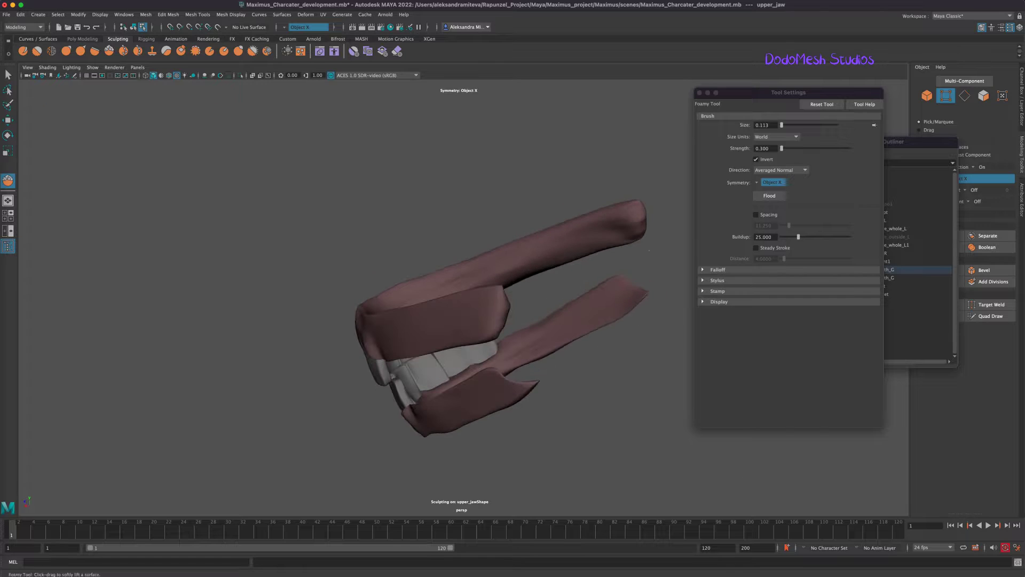
mouse_move(473, 447)
alt+mouse_down()
mouse_move(582, 420)
mouse_move(570, 425)
mouse_move(600, 451)
mouse_move(634, 428)
alt+mouse_up()
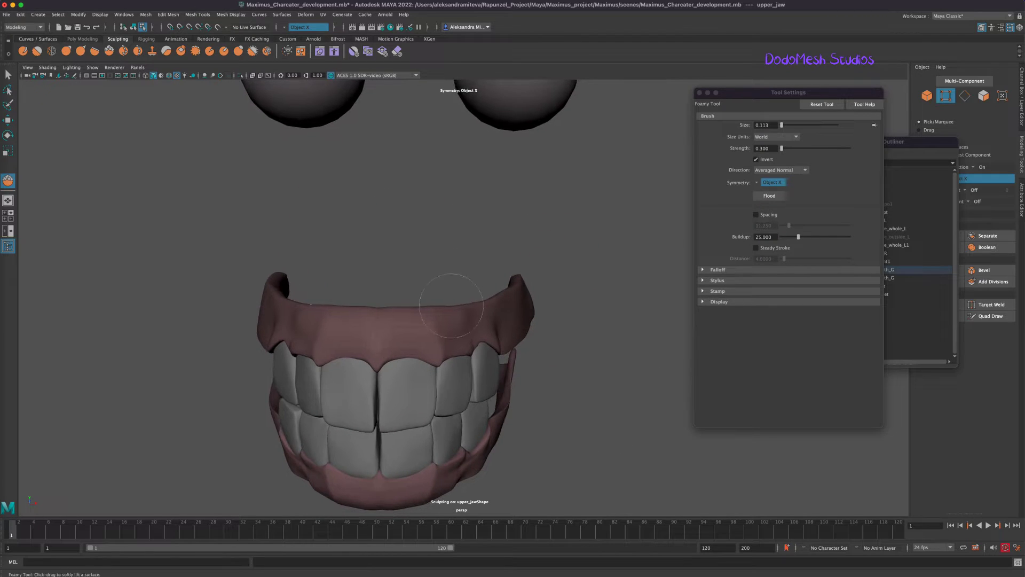
click(67, 50)
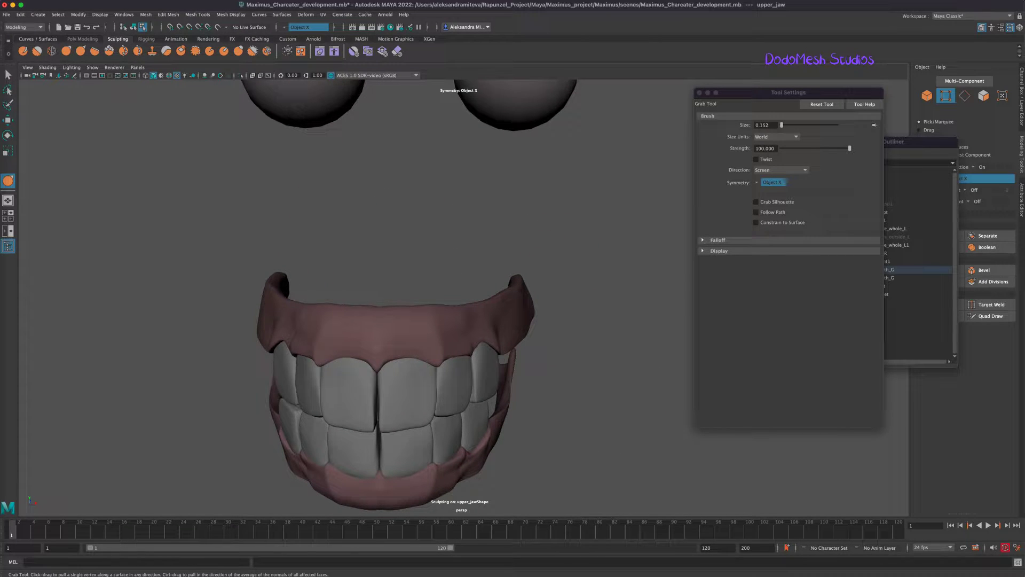
drag(344, 305, 345, 302)
drag(321, 303, 321, 299)
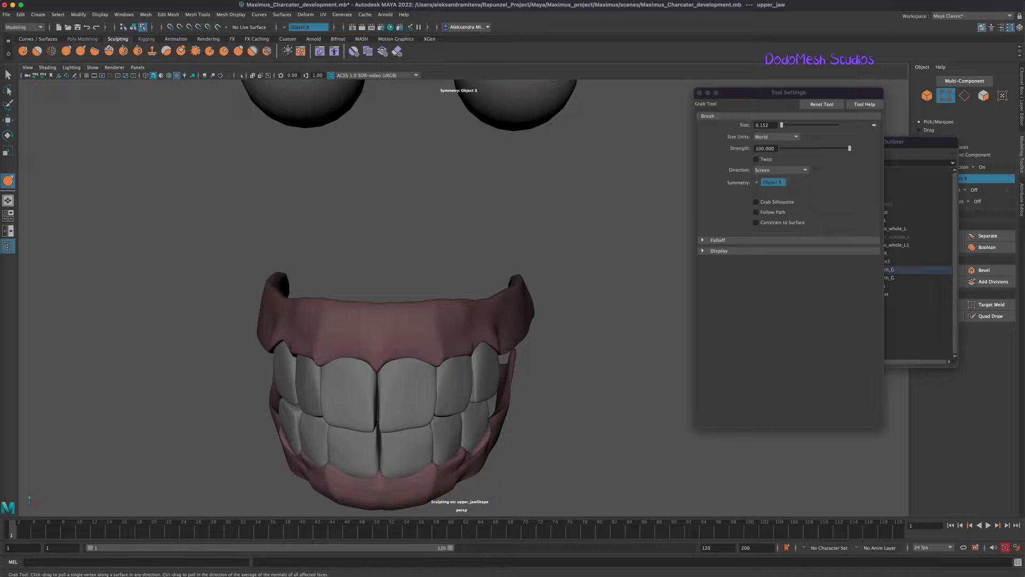
Step: Rearrange the Tool Settings and Outliner windows, expand Lower_jaw_teeth_G and select lower_jaw for sculpting
alt+drag(590, 424, 572, 453)
drag(773, 92, 184, 121)
drag(894, 142, 798, 126)
click(745, 262)
click(773, 270)
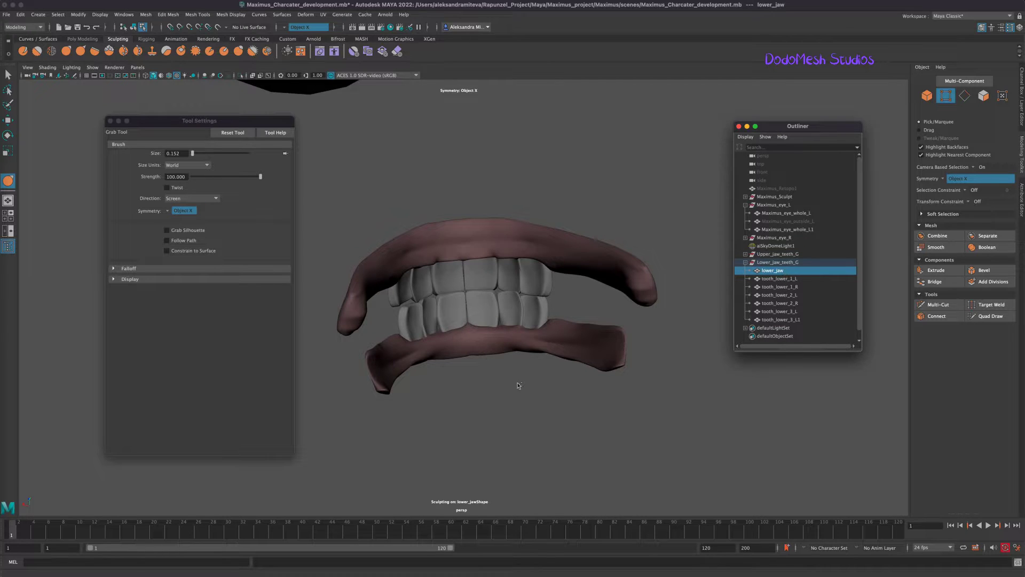
Step: Try inverted Foamy tool strokes along the lower jaw's rear arms and undo them
mouse_move(595, 353)
alt+mouse_down()
mouse_move(644, 432)
mouse_move(587, 419)
alt+mouse_up()
click(109, 52)
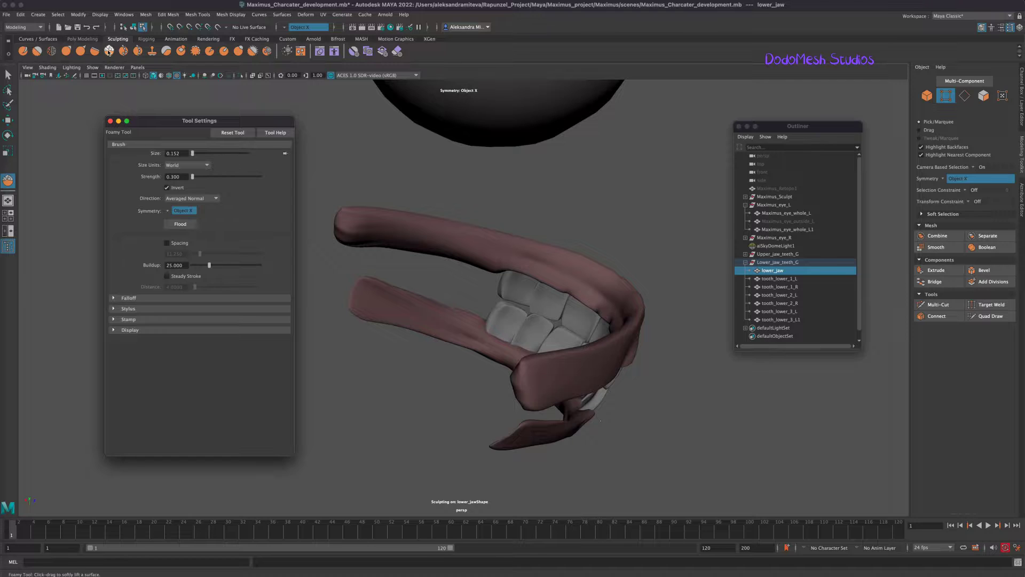
mouse_move(382, 300)
mouse_down()
mouse_move(371, 304)
mouse_move(422, 316)
mouse_move(369, 299)
mouse_move(433, 320)
mouse_move(360, 291)
mouse_up()
alt+drag(628, 453, 751, 427)
drag(451, 398, 527, 330)
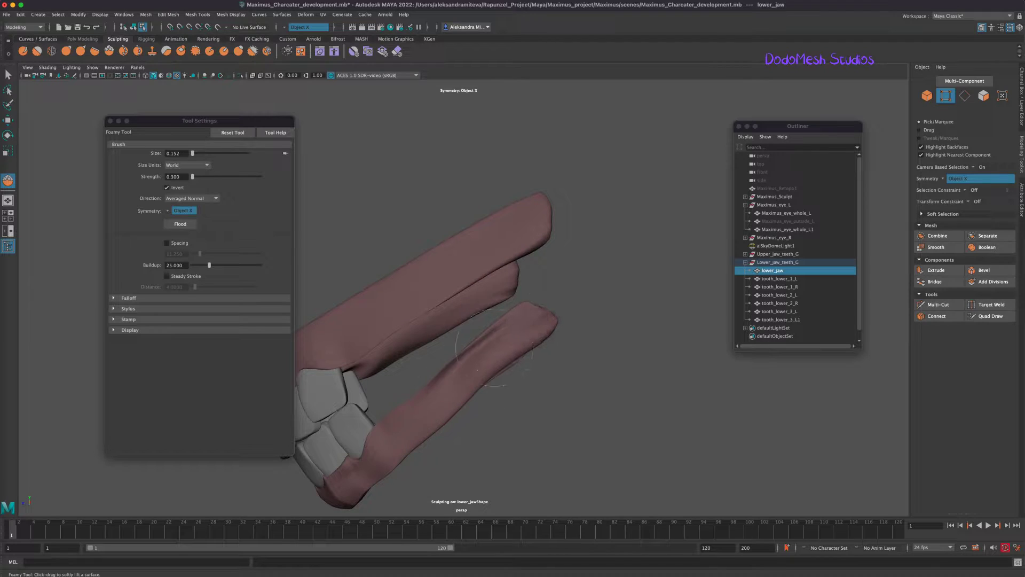
drag(422, 435, 407, 438)
mouse_move(588, 422)
alt+mouse_down()
mouse_move(618, 411)
mouse_move(569, 422)
mouse_move(632, 418)
mouse_move(673, 403)
mouse_move(558, 333)
alt+mouse_up()
key(super+z)
key(super+z)
key(super+z)
key(super+z)
Step: Reduce the Foamy brush size to about 0.095, and sculpt and smooth the lower jaw's rear arms
key(b)
drag(482, 410, 437, 446)
drag(570, 318, 513, 374)
mouse_move(445, 354)
mouse_down()
mouse_move(411, 394)
mouse_move(441, 363)
mouse_up()
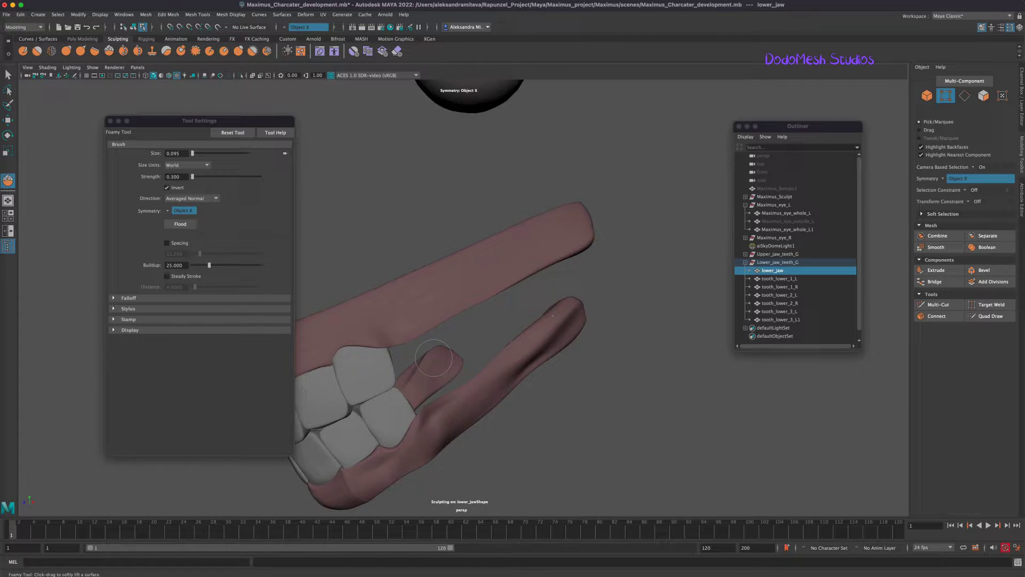
alt+drag(549, 414, 494, 431)
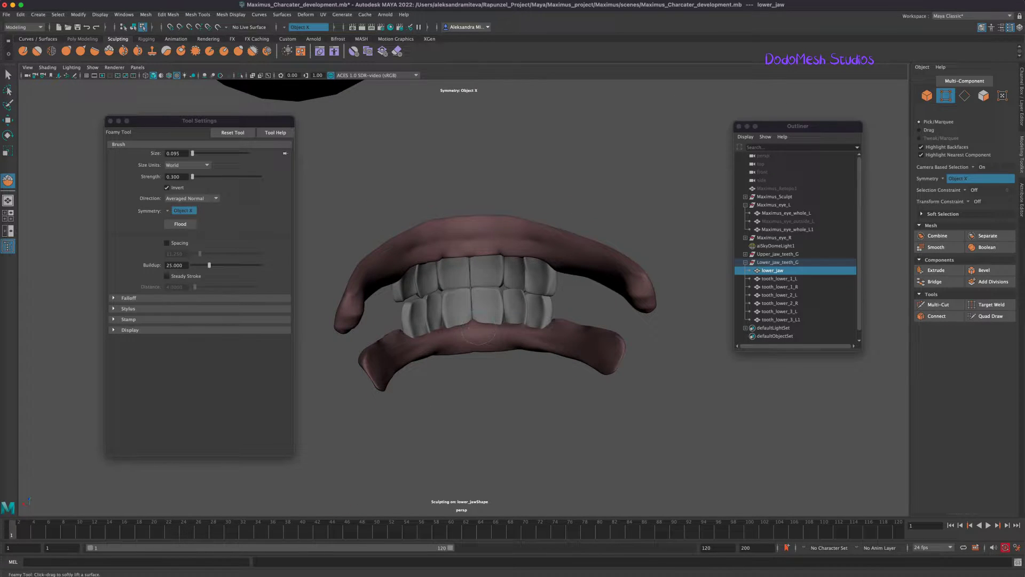
alt+drag(583, 324, 615, 386)
shift+drag(536, 369, 528, 377)
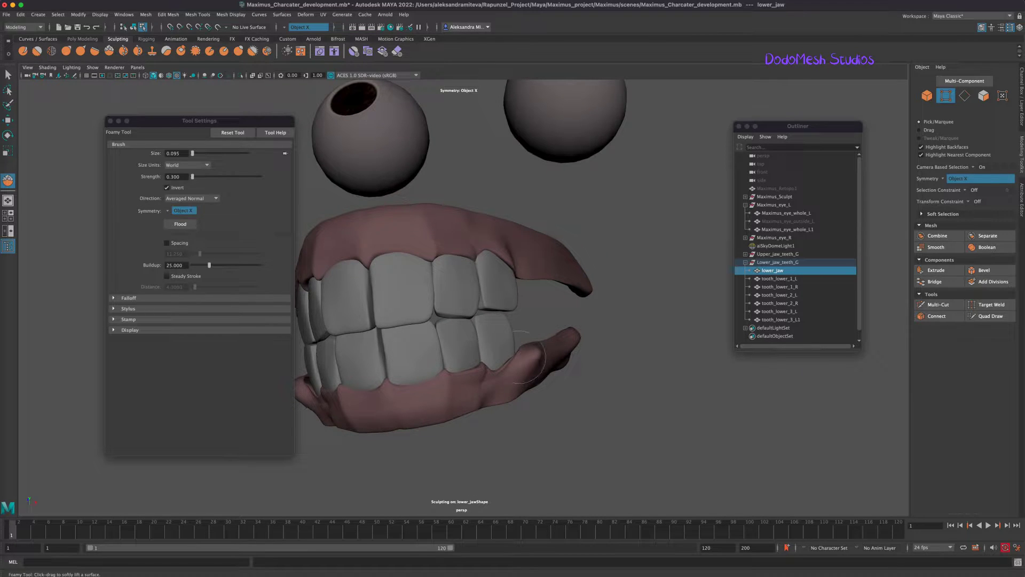
Step: Switch to the Grab tool and examine the shape of both jaws and teeth from the front, sides and back
click(95, 51)
click(66, 51)
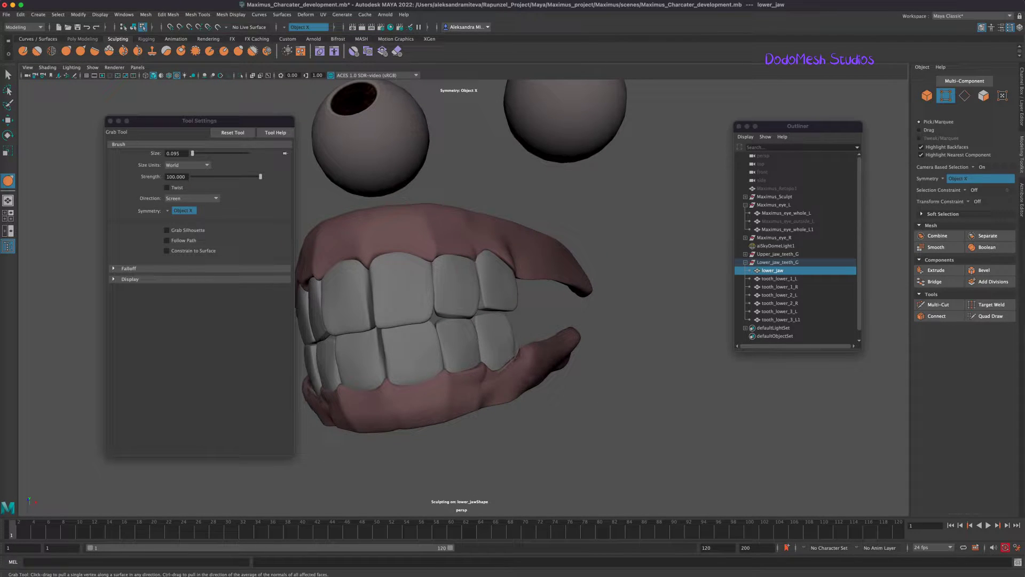
alt+drag(521, 347, 556, 406)
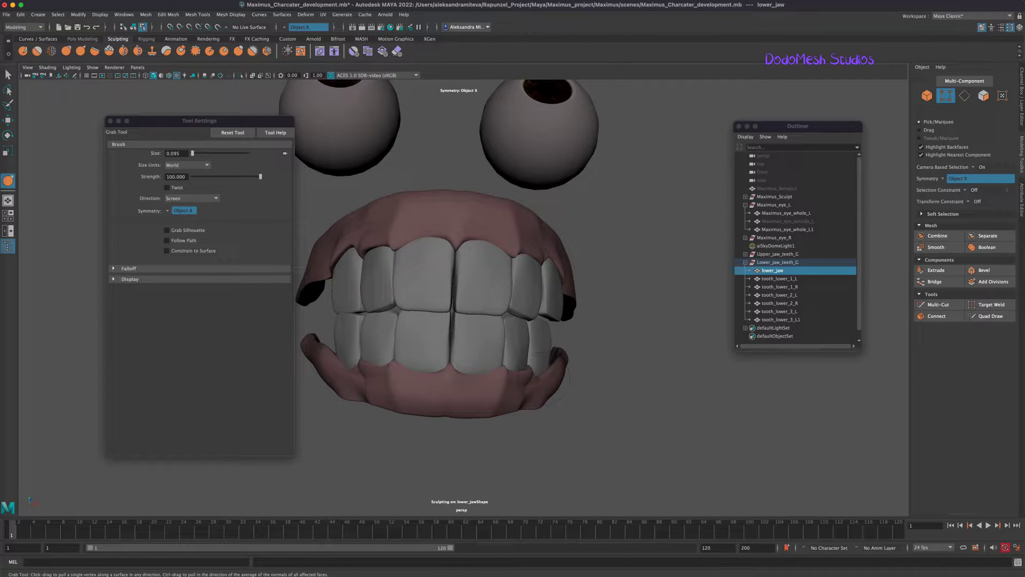
alt+drag(452, 336, 600, 403)
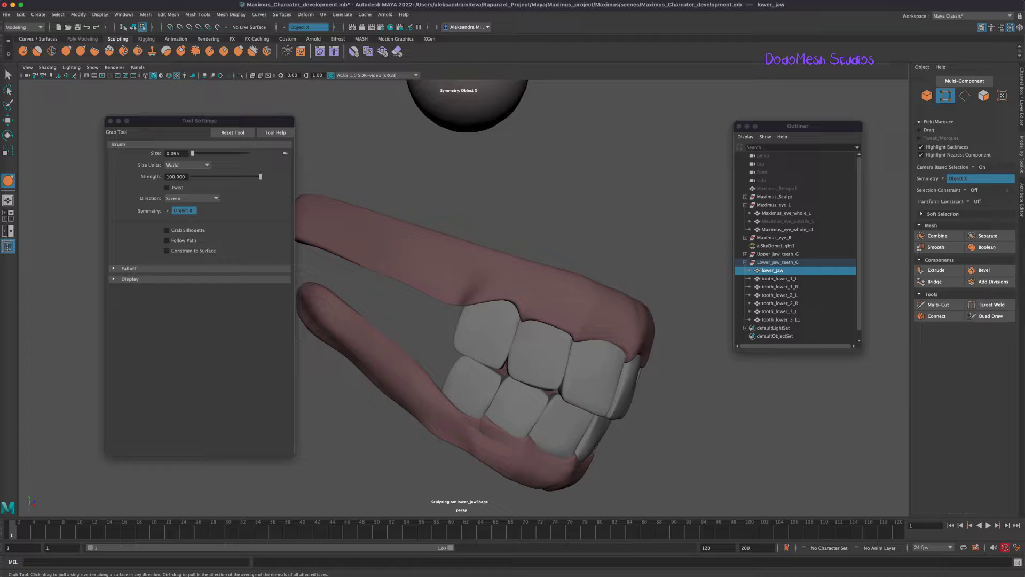
mouse_move(600, 403)
alt+mouse_down()
mouse_move(613, 430)
mouse_move(561, 427)
mouse_move(574, 417)
mouse_move(395, 407)
mouse_move(601, 374)
mouse_move(578, 329)
mouse_move(584, 402)
mouse_move(535, 380)
alt+mouse_up()
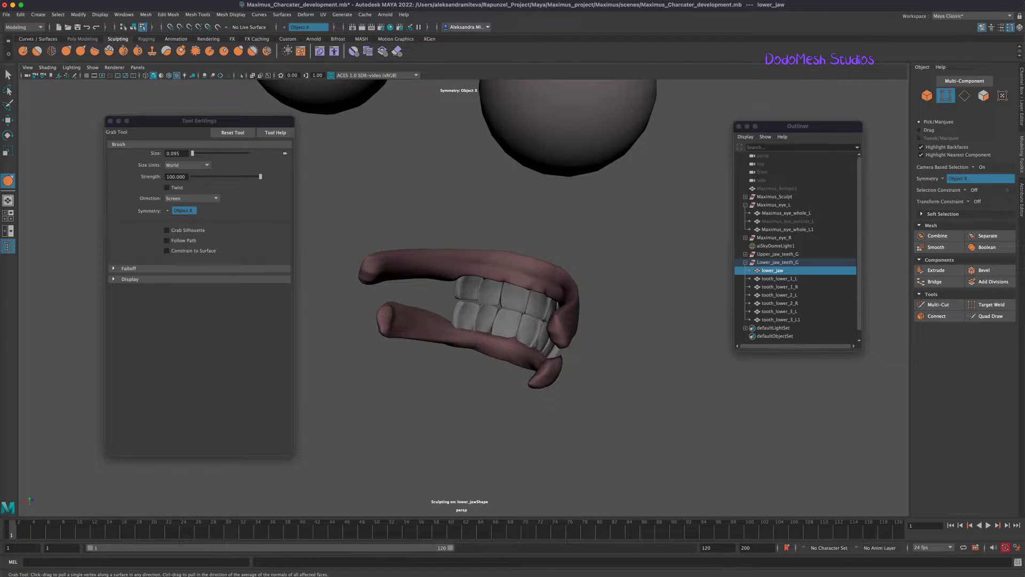
alt+drag(534, 380, 598, 382)
key(shift)
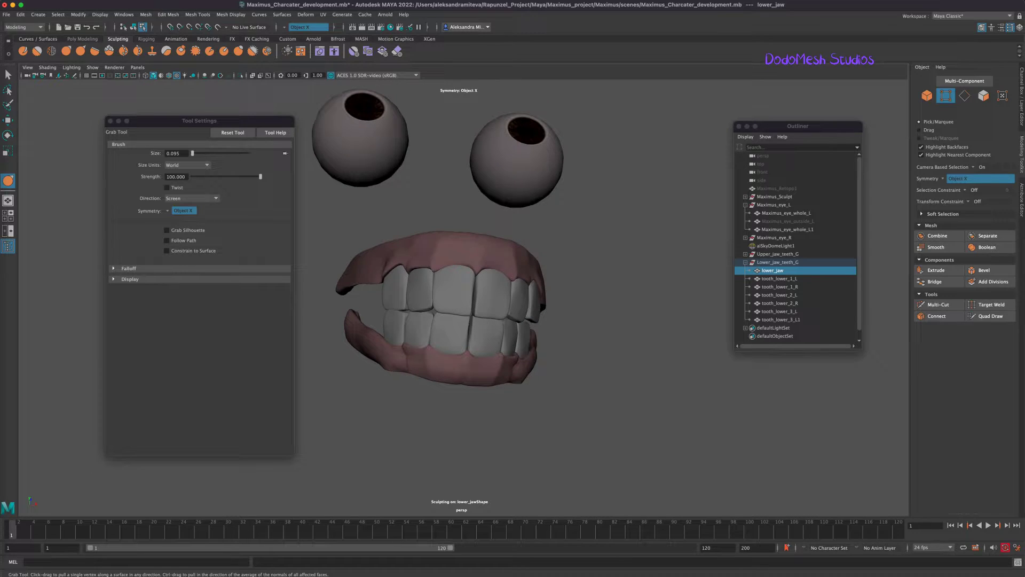
mouse_move(568, 405)
alt+mouse_down()
mouse_move(547, 406)
mouse_move(577, 416)
alt+mouse_up()
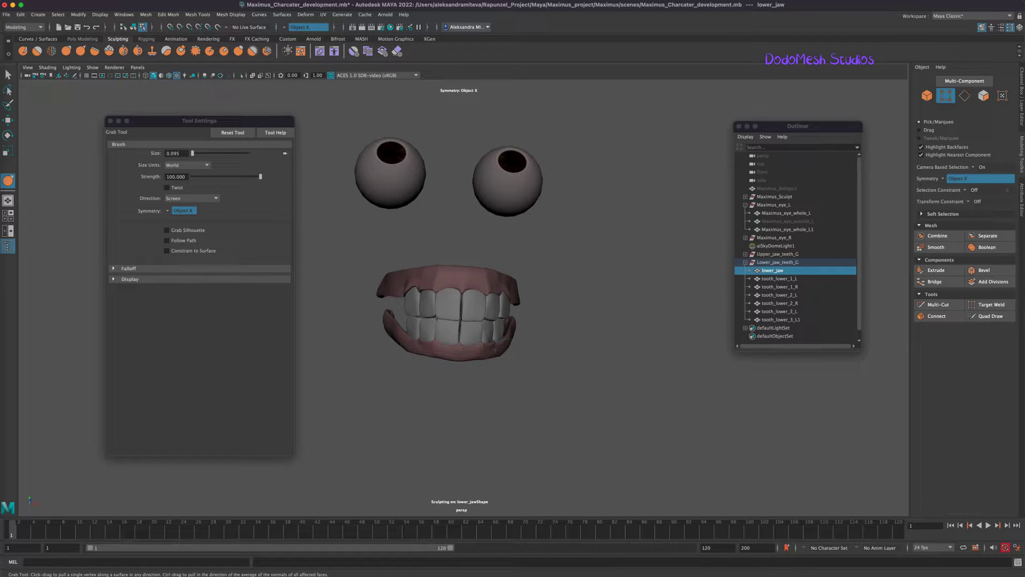
alt+drag(488, 356, 508, 416)
Step: Cycle the viewport background colours until the blue gradient is set
key(alt+b)
alt+drag(420, 389, 433, 390)
key(alt+b)
key(alt+b)
key(alt+b)
key(alt+b)
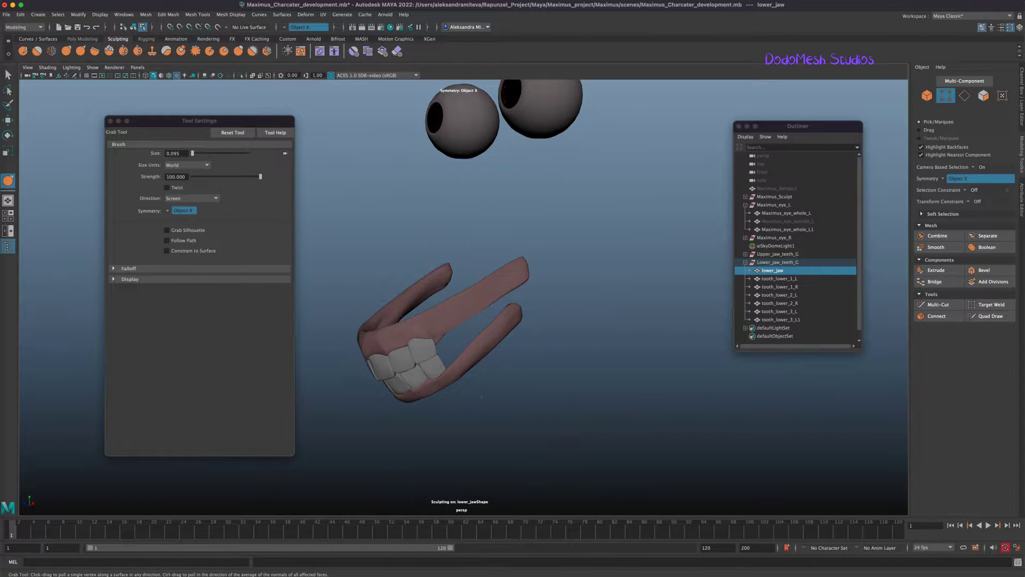
key(alt+b)
key(alt+b)
key(alt+b)
key(alt+b)
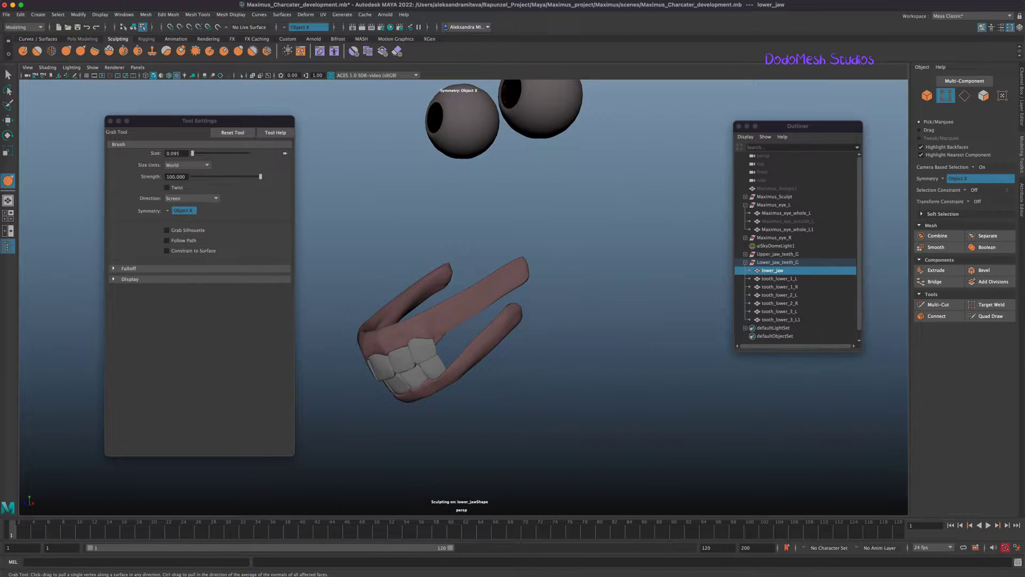
Step: Unhide the Maximus_Retopo1 body mesh, check the jaws inside it in wireframe, and return to shaded display
alt+drag(481, 397, 528, 418)
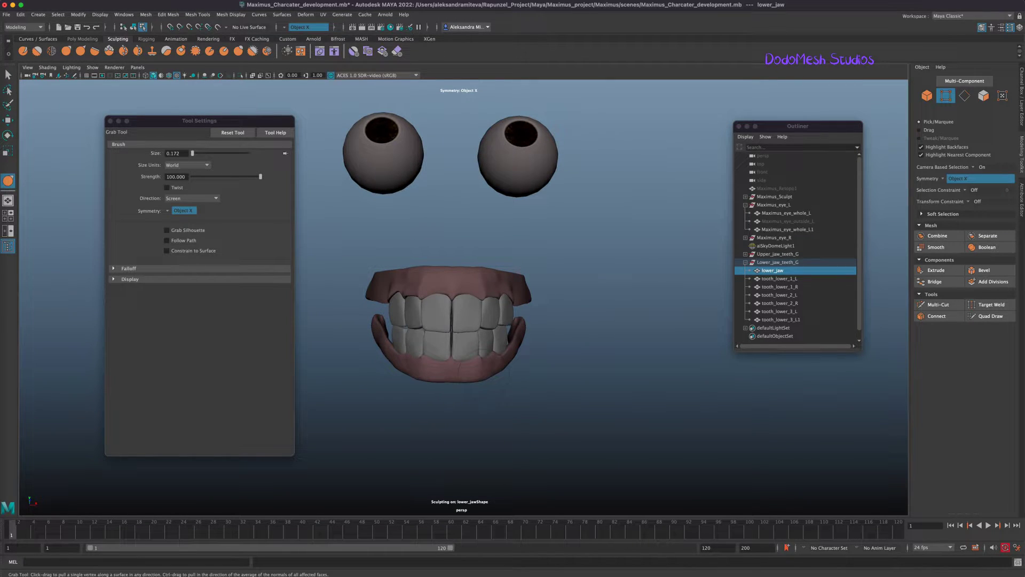
alt+drag(514, 398, 442, 442)
mouse_move(426, 332)
alt+mouse_down()
mouse_move(604, 350)
mouse_move(600, 343)
alt+mouse_up()
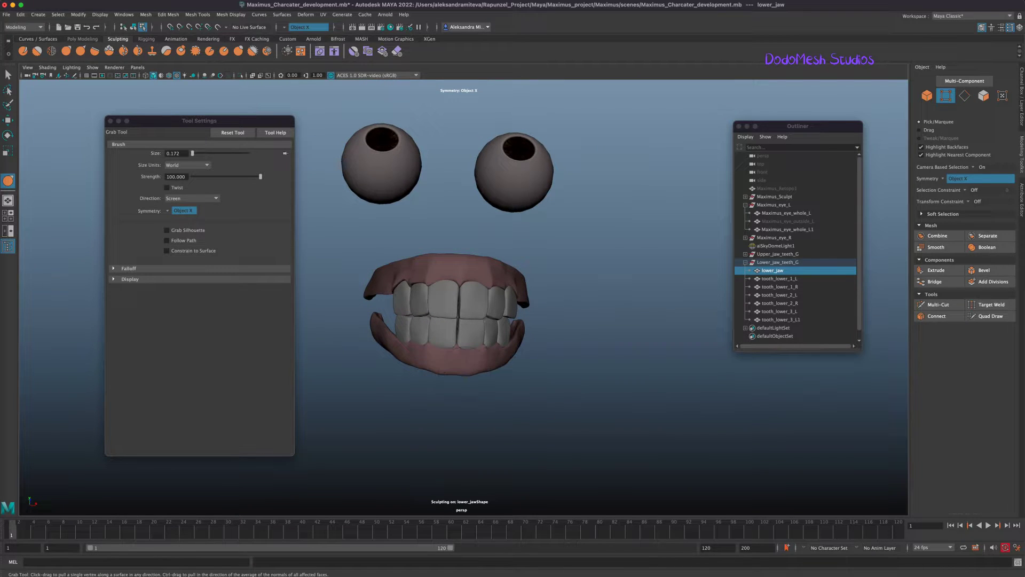
alt+drag(593, 385, 549, 405)
click(773, 188)
key(shift+h)
alt+drag(626, 364, 588, 382)
key(4)
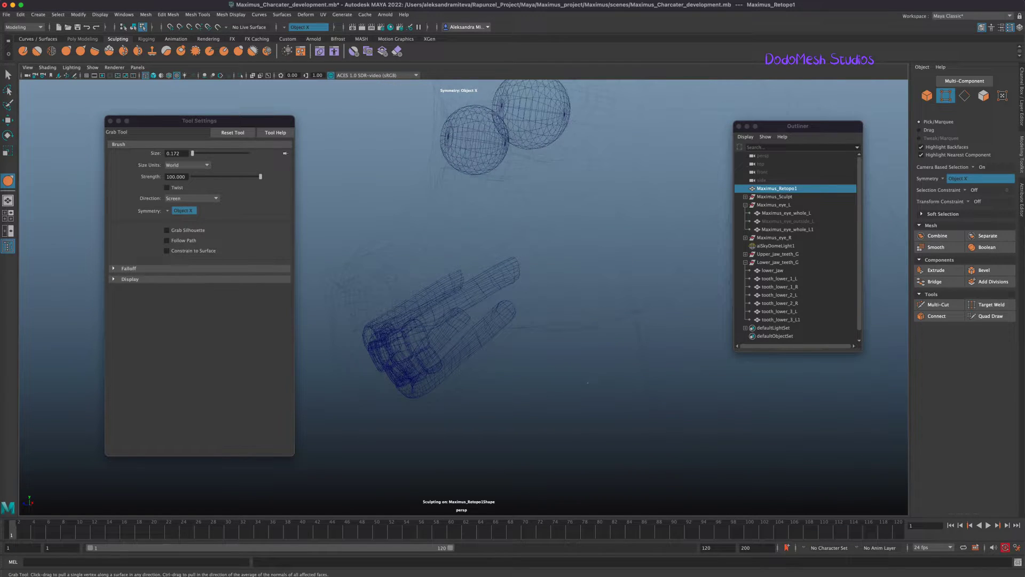
click(1021, 105)
key(5)
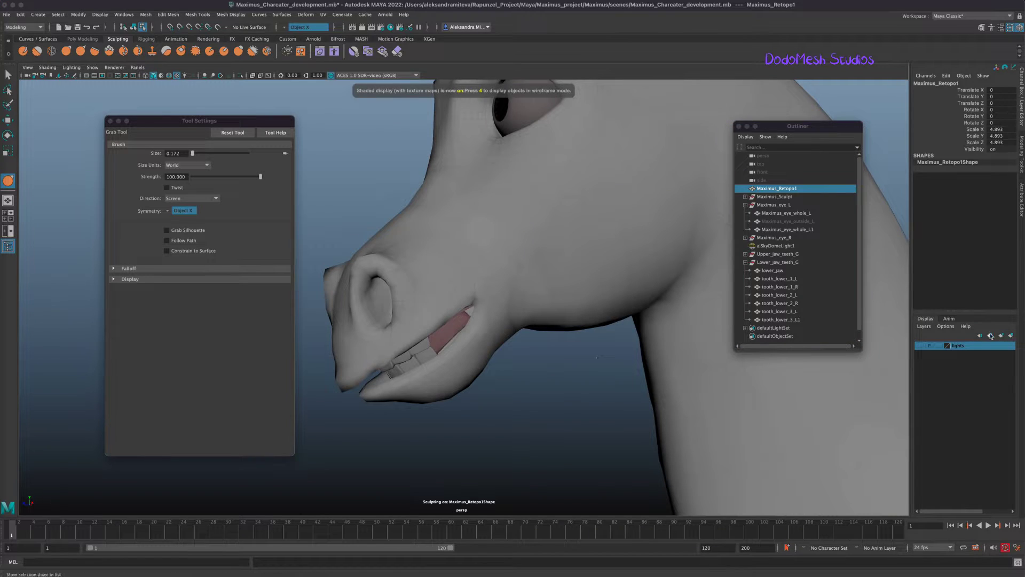
Step: Create a display layer named Maximus_body
click(792, 189)
click(1002, 335)
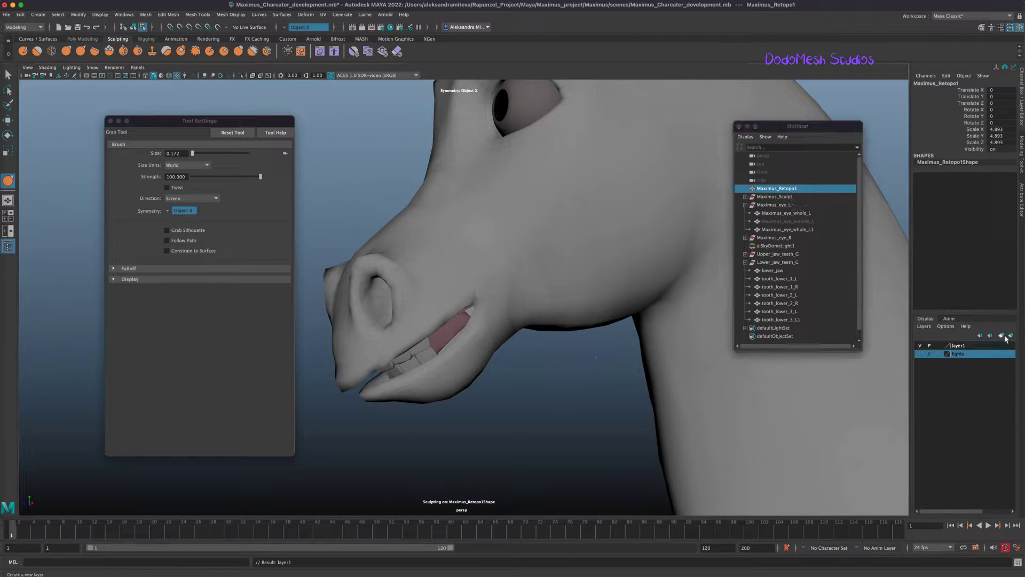
double_click(971, 346)
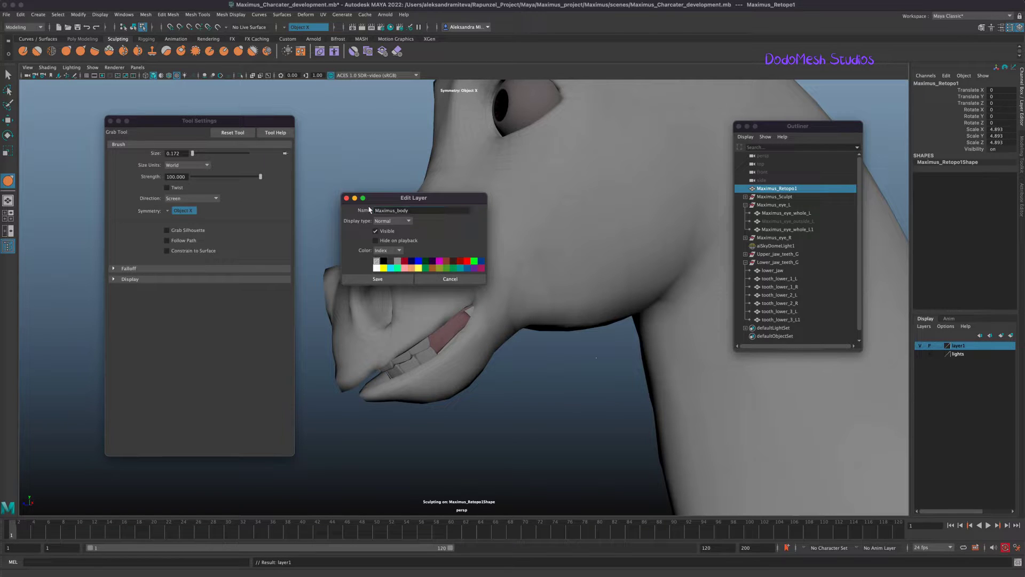
click(378, 279)
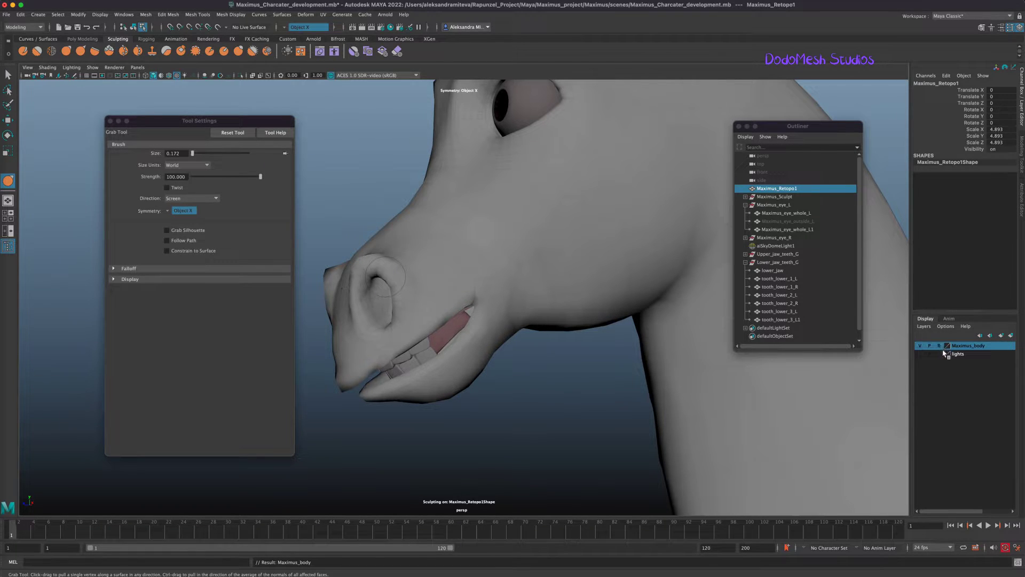
Step: Add the Maximus_Retopo1 mesh to the Maximus_body layer and set the layer to template display
mouse_move(565, 432)
alt+mouse_down()
mouse_move(575, 440)
mouse_move(572, 425)
alt+mouse_up()
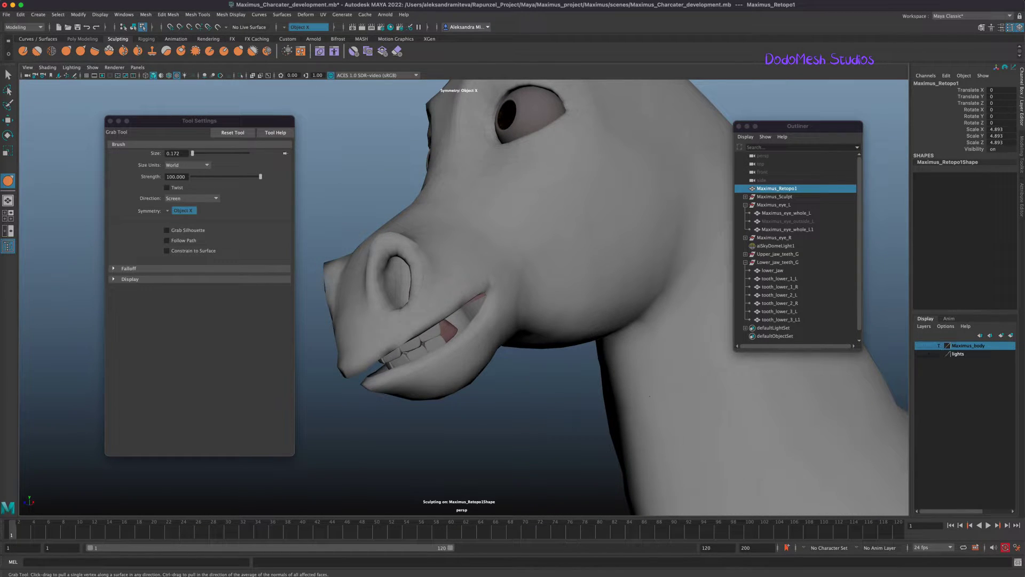
right_click(980, 347)
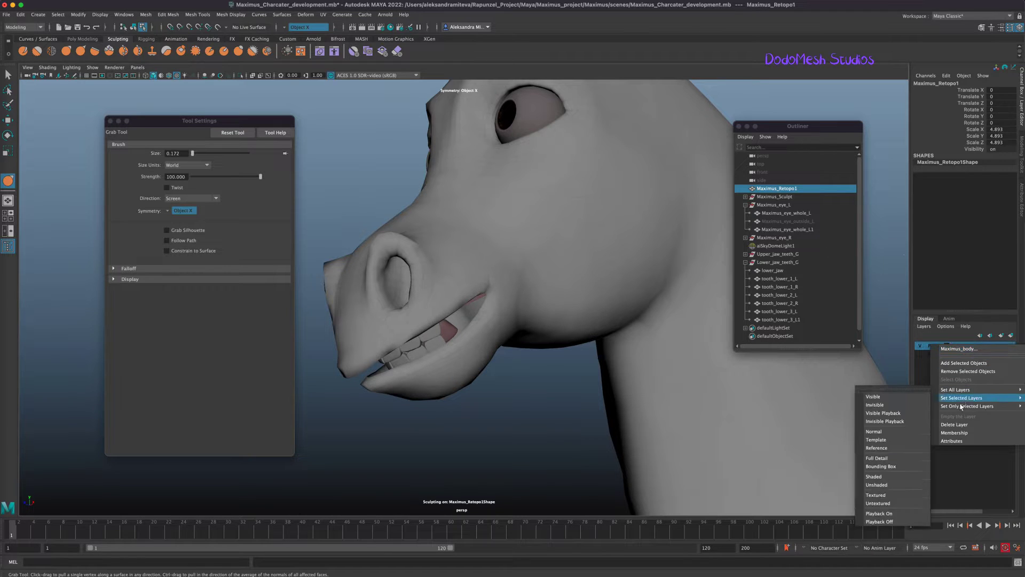
click(965, 363)
click(940, 345)
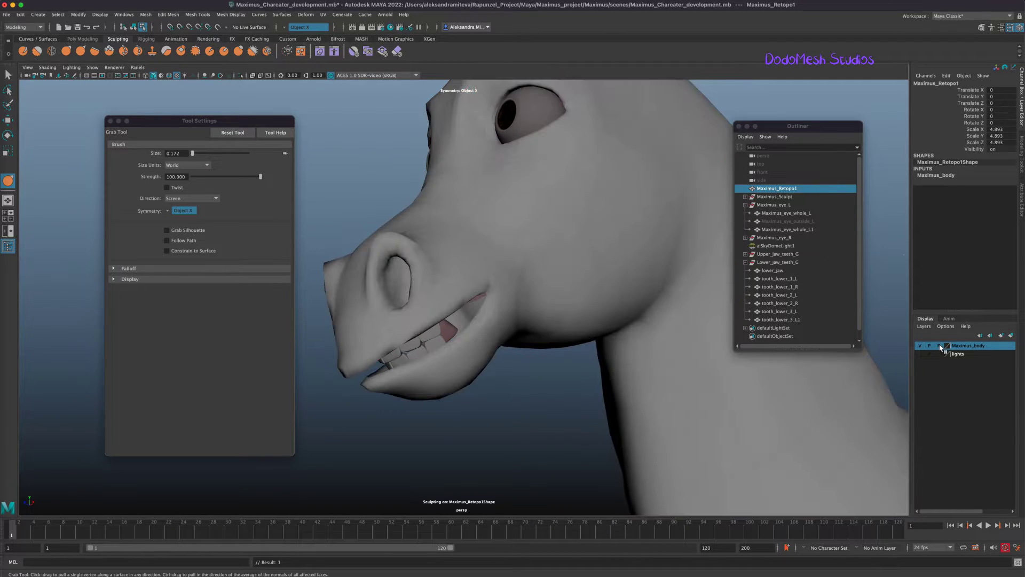
click(940, 347)
Step: Leave the Grab tool for the selection tool and save the scene
mouse_move(536, 423)
alt+mouse_down()
mouse_move(502, 440)
mouse_move(545, 431)
alt+mouse_up()
key(q)
key(super+s)
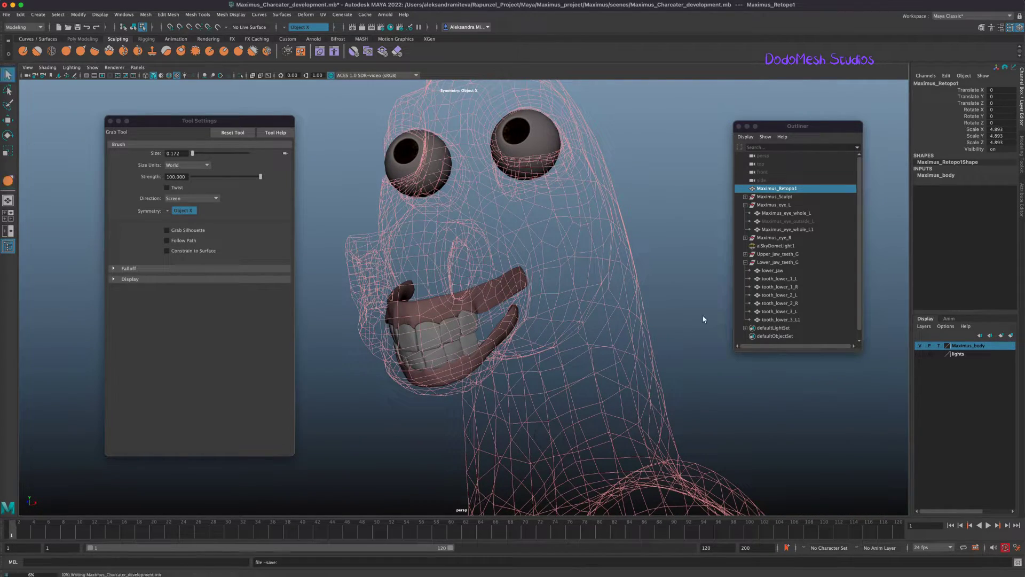
Step: Return to the Grab tool on lower_jaw and examine how both jaws sit inside the templated head from the front and sides
key(y)
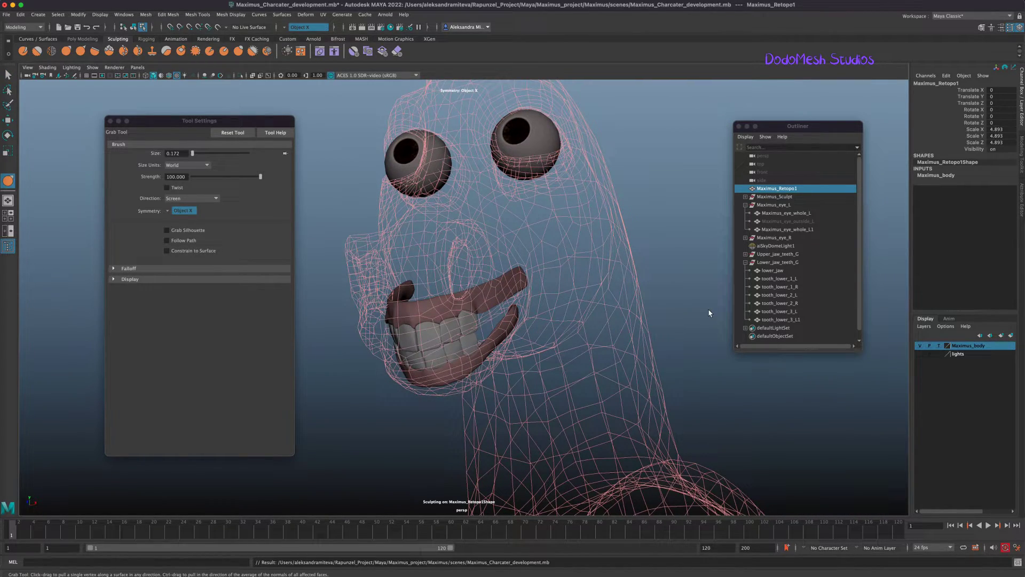
click(780, 271)
mouse_move(682, 368)
alt+mouse_down()
mouse_move(659, 366)
mouse_move(697, 366)
mouse_move(682, 357)
mouse_move(487, 426)
mouse_move(522, 426)
mouse_move(513, 420)
alt+mouse_up()
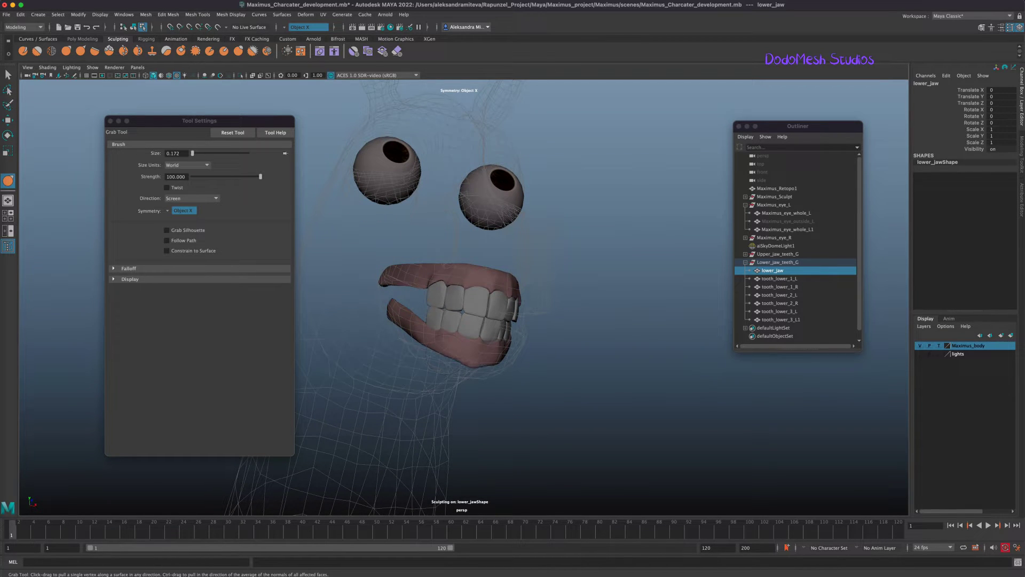
mouse_move(514, 420)
alt+mouse_down()
mouse_move(497, 431)
mouse_move(437, 404)
mouse_move(471, 440)
mouse_move(503, 427)
alt+mouse_up()
alt+drag(641, 416, 568, 393)
shift+drag(426, 395, 520, 422)
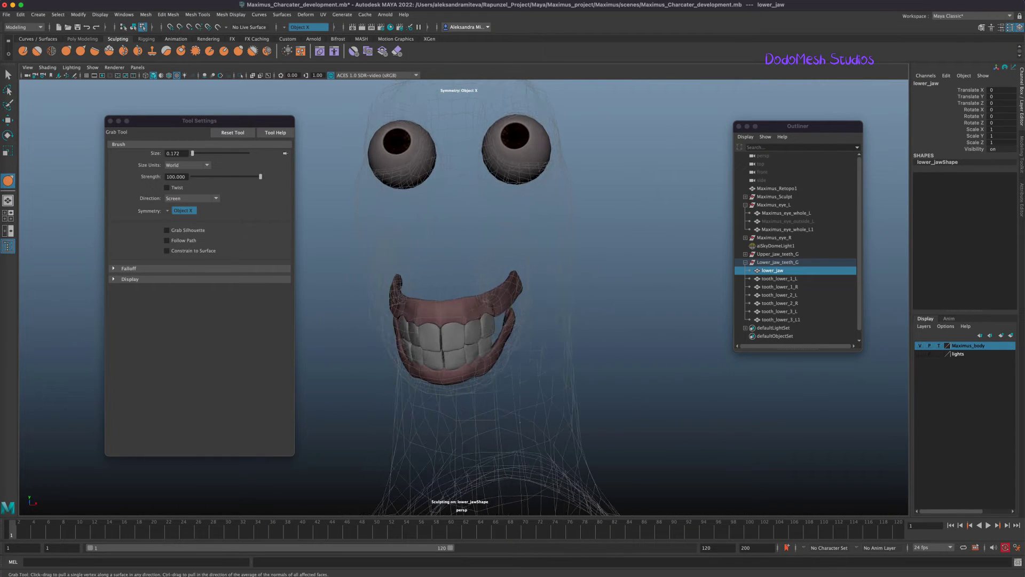
alt+drag(479, 383, 641, 386)
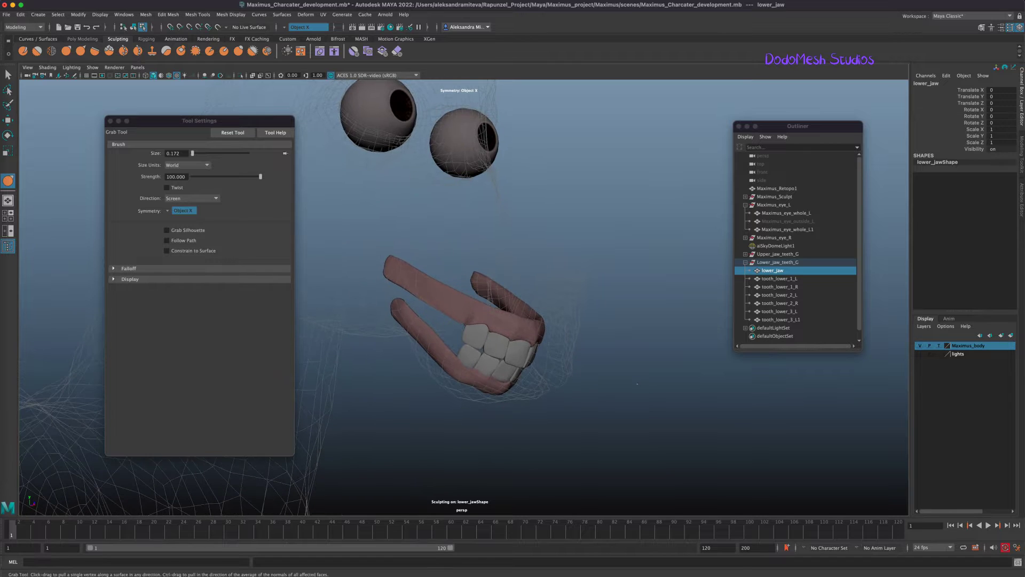
mouse_move(566, 430)
alt+mouse_down()
mouse_move(517, 442)
mouse_move(481, 425)
mouse_move(480, 434)
mouse_move(530, 430)
mouse_move(570, 444)
mouse_move(584, 434)
alt+mouse_up()
Step: Switch to Finder and open the Maximus_Reference_pictures folder inside Rapunzel_Project
right_click(1, 22)
click(41, 39)
click(571, 219)
double_click(657, 155)
double_click(659, 229)
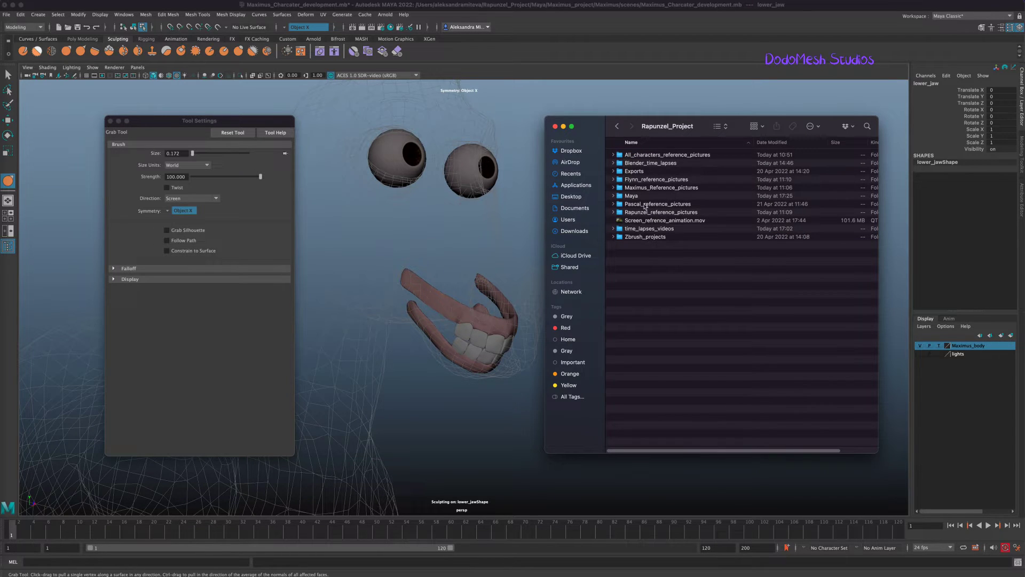
double_click(647, 188)
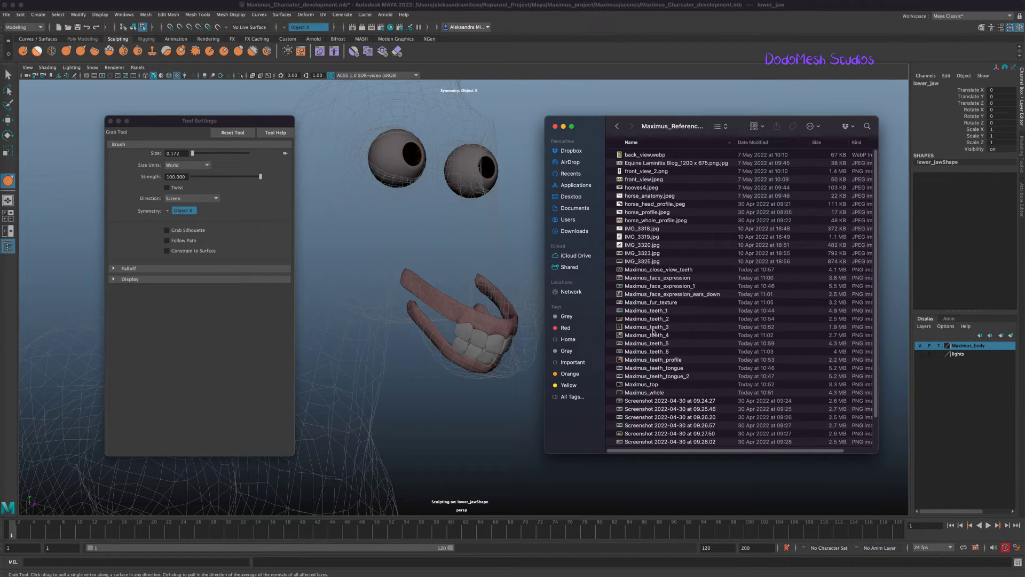
Step: Display the reference folder as a gallery and preview the Maximus_teeth_3 image
click(721, 126)
click(730, 137)
click(721, 126)
click(729, 140)
click(702, 433)
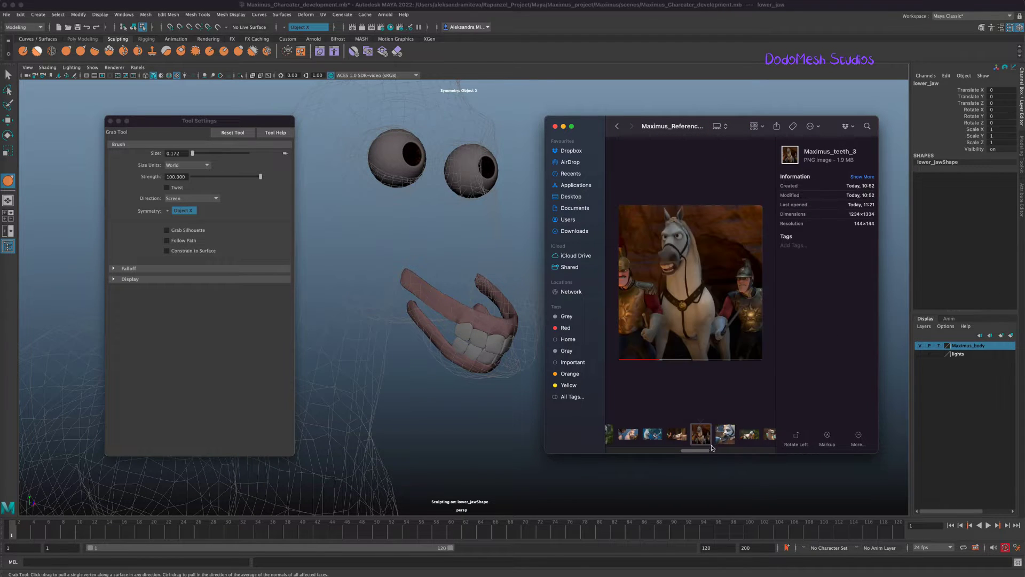
Step: Compare the modelled jaws in Maya with the Maximus_teeth_3 reference image from matching angles
click(487, 451)
alt+drag(486, 450, 442, 446)
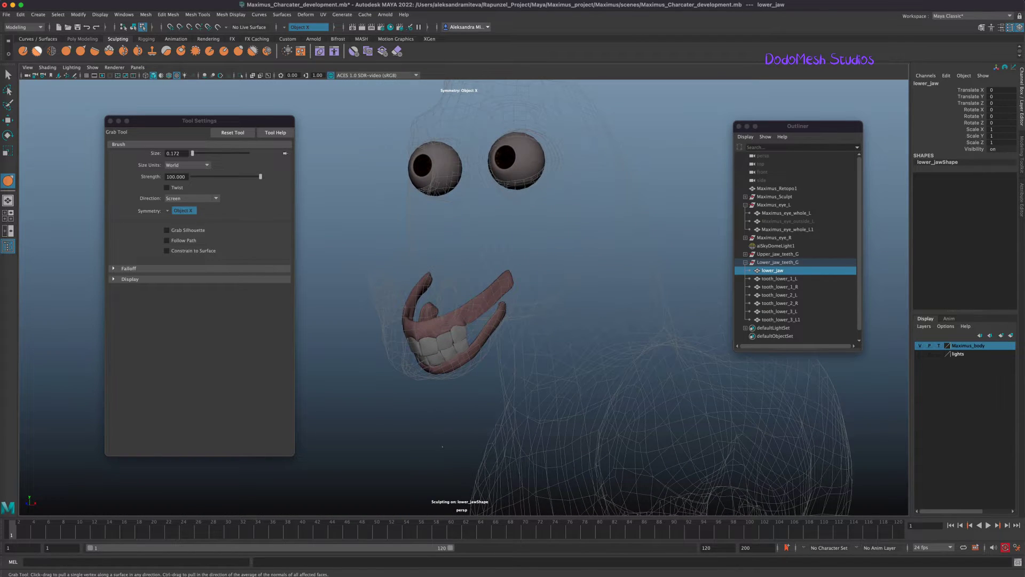
key(super+Tab)
click(99, 127)
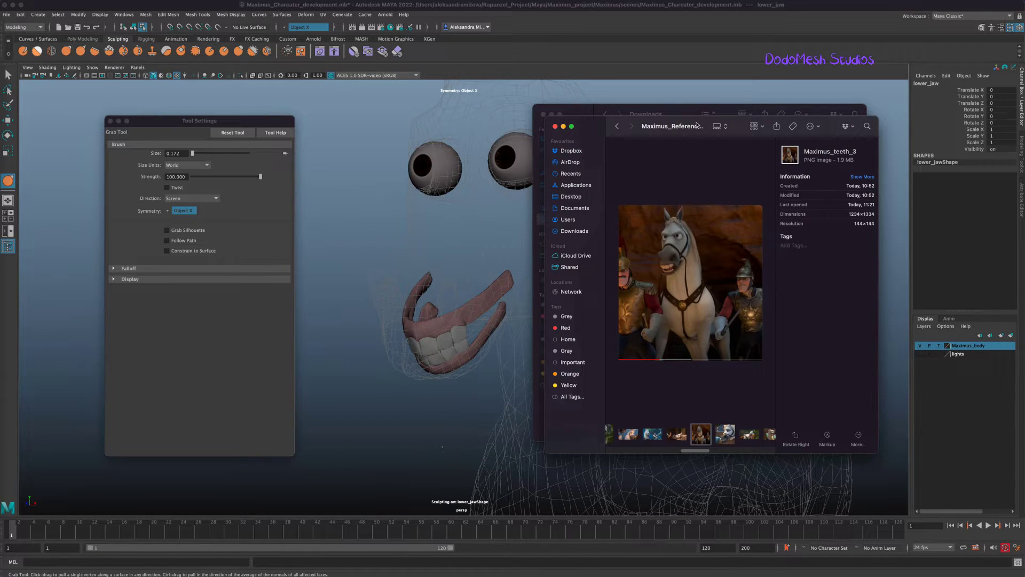
drag(657, 131, 697, 137)
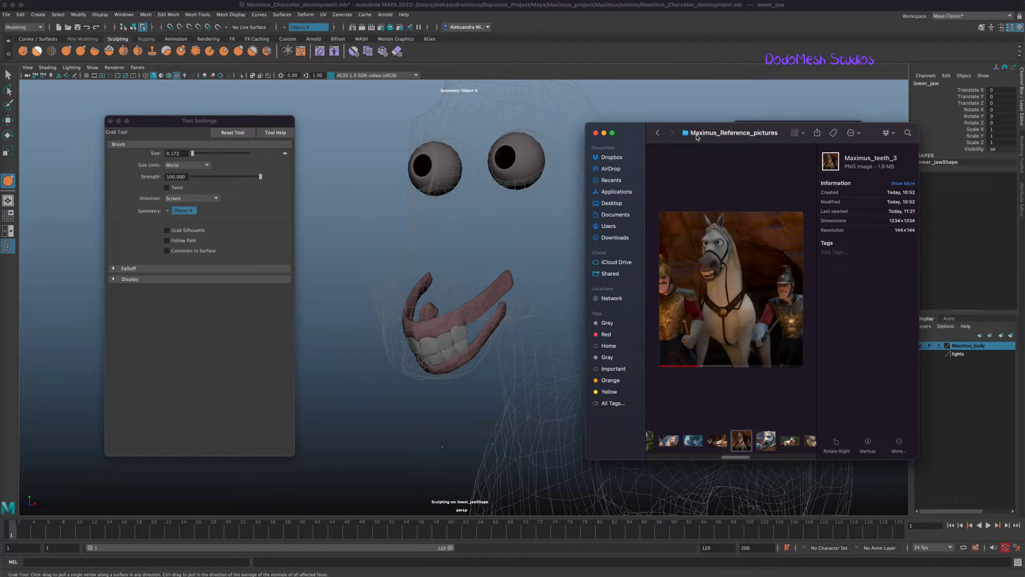
mouse_move(448, 427)
alt+mouse_down()
mouse_move(418, 426)
mouse_move(504, 424)
mouse_move(436, 427)
alt+mouse_up()
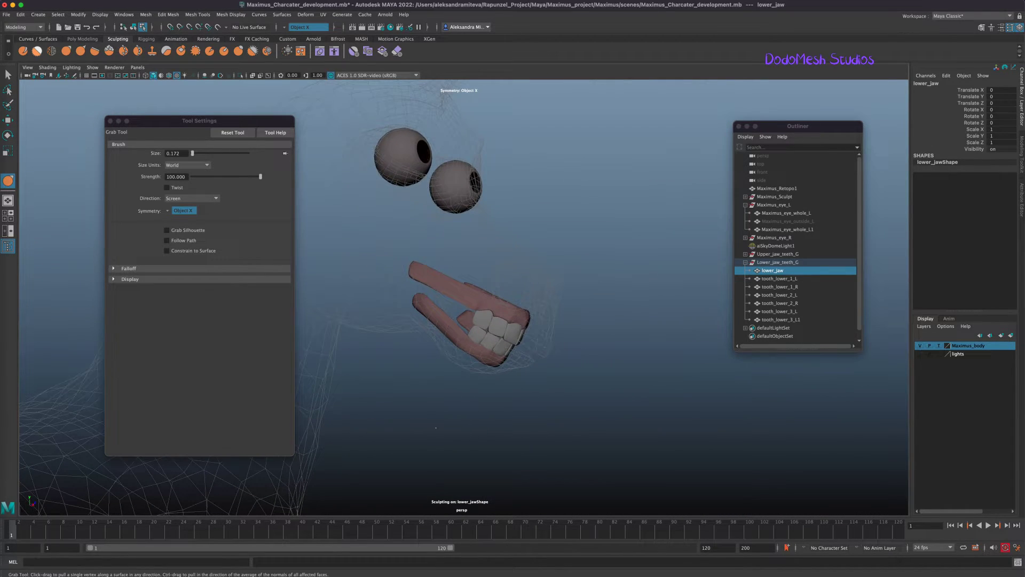
Step: Move Upper_jaw_teeth_G to about Y 0.225 and Z -0.308, and rotate it to about -8.716 in X
click(785, 254)
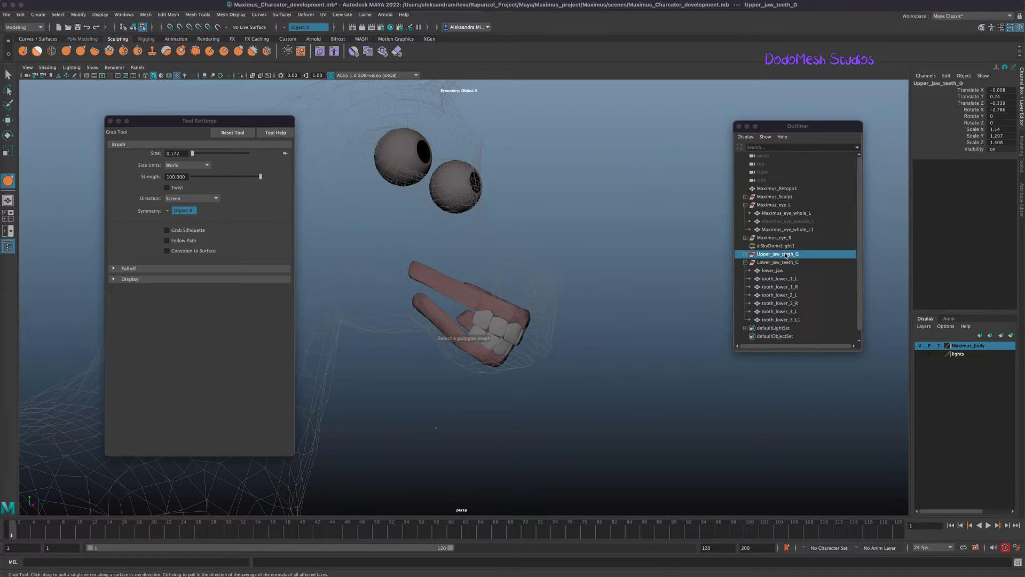
key(w)
alt+drag(536, 296, 597, 379)
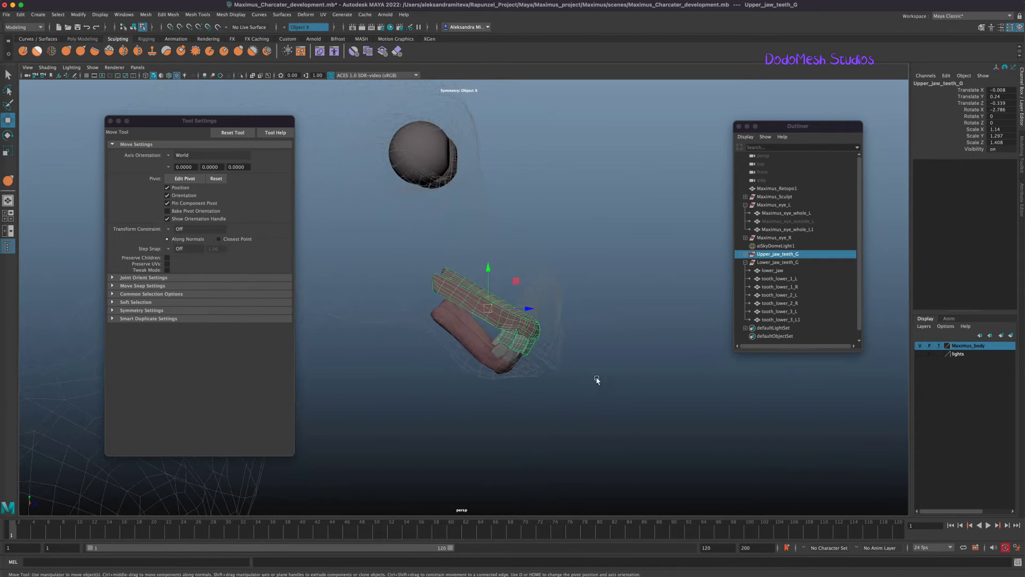
drag(490, 308, 591, 327)
key(e)
drag(508, 269, 519, 302)
alt+drag(519, 302, 560, 331)
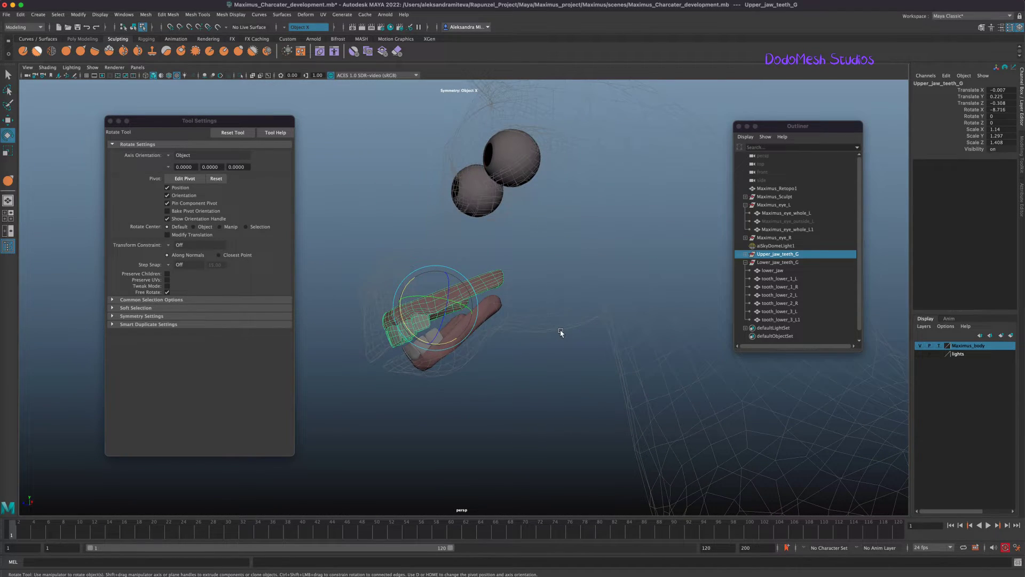
Step: Rotate Lower_jaw_teeth_G to about -241.036 in X and move it sideways to about X -0.025
click(486, 318)
key(w)
key(e)
drag(457, 368, 445, 341)
key(w)
alt+drag(447, 380, 505, 407)
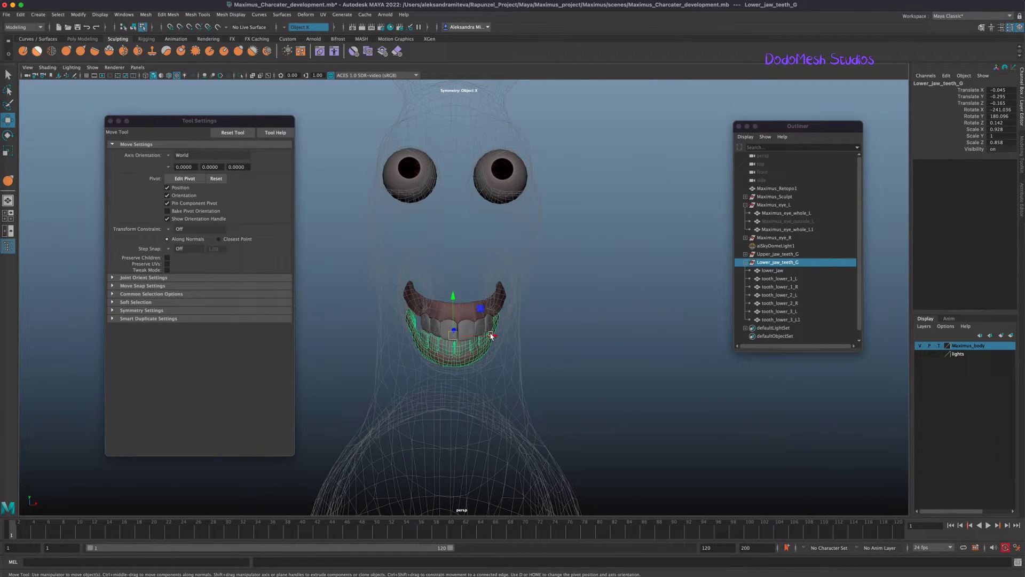
drag(491, 336, 494, 337)
mouse_move(598, 347)
alt+mouse_down()
mouse_move(574, 350)
mouse_move(604, 338)
alt+mouse_up()
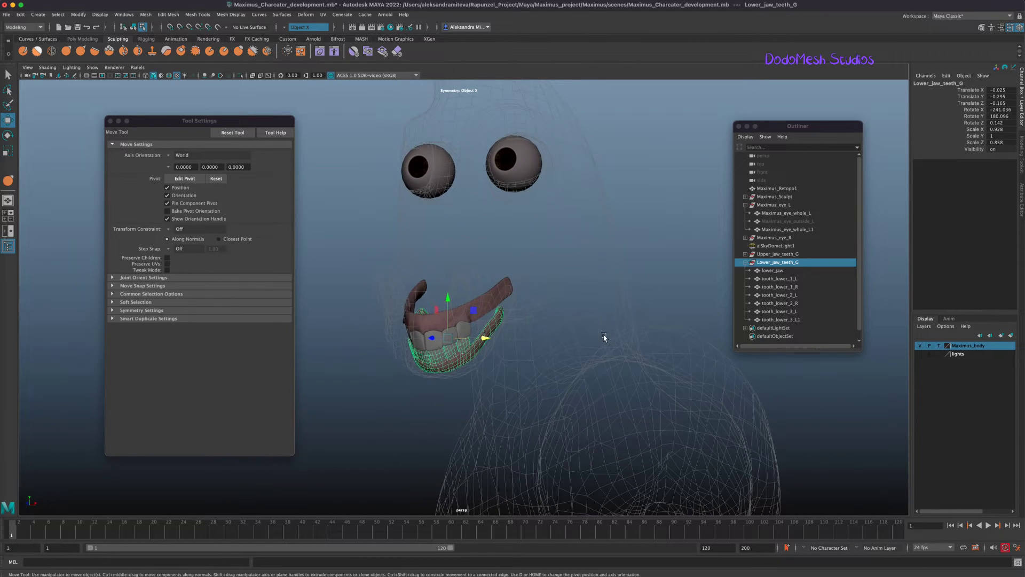
Step: Return the Maximus_body layer to shaded display and nudge Lower_jaw_teeth_G sideways to centre it in the mouth
click(939, 347)
mouse_move(652, 284)
alt+mouse_down()
mouse_move(702, 277)
mouse_move(646, 354)
mouse_move(655, 344)
mouse_move(641, 330)
mouse_move(609, 412)
mouse_move(567, 429)
alt+mouse_up()
drag(490, 314, 492, 314)
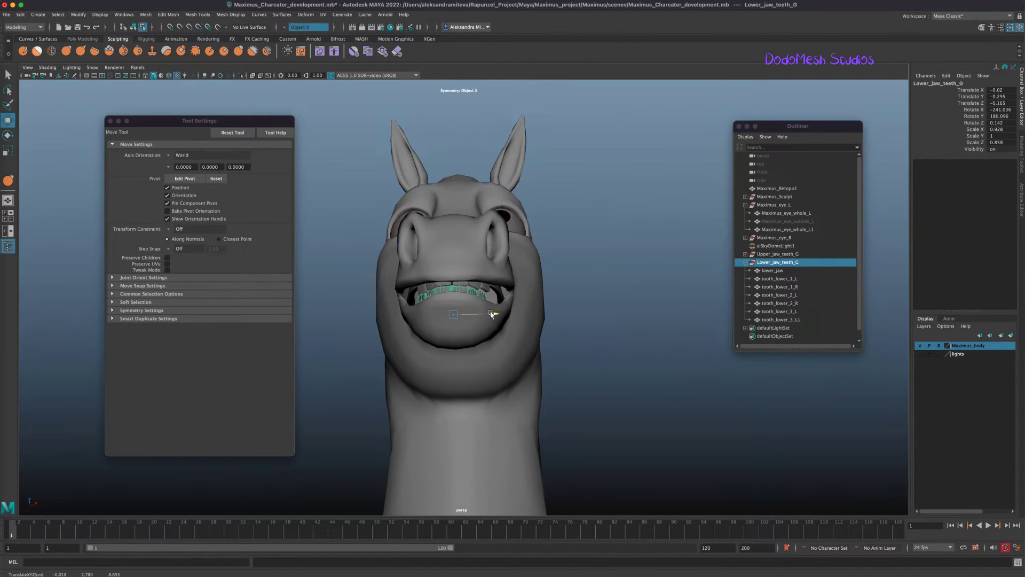
click(581, 355)
alt+drag(581, 356, 646, 398)
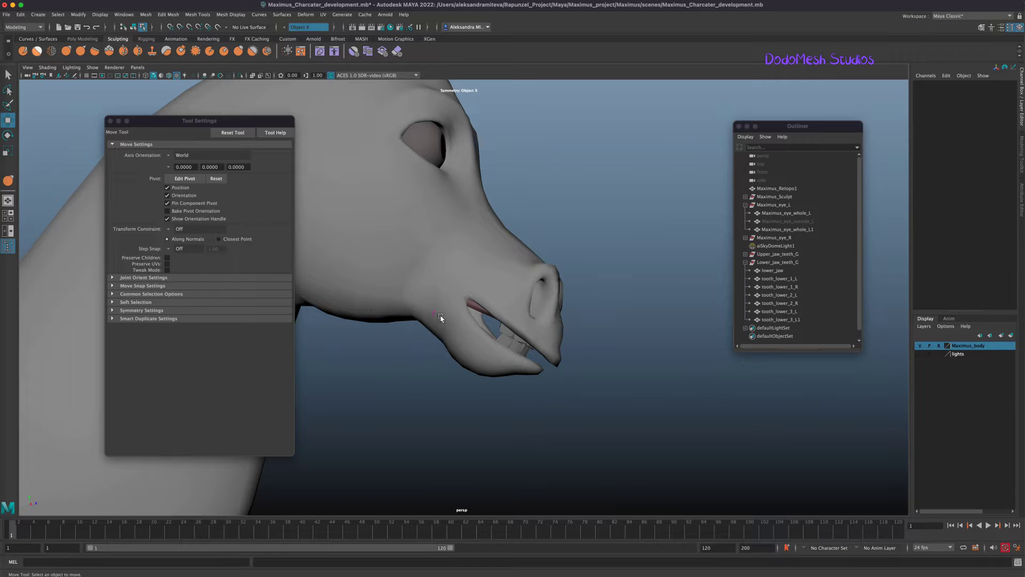
Step: Template the body layer again and adjust the side of lower_jaw using the Grab tool with a brush size of 0.270
click(773, 271)
click(939, 346)
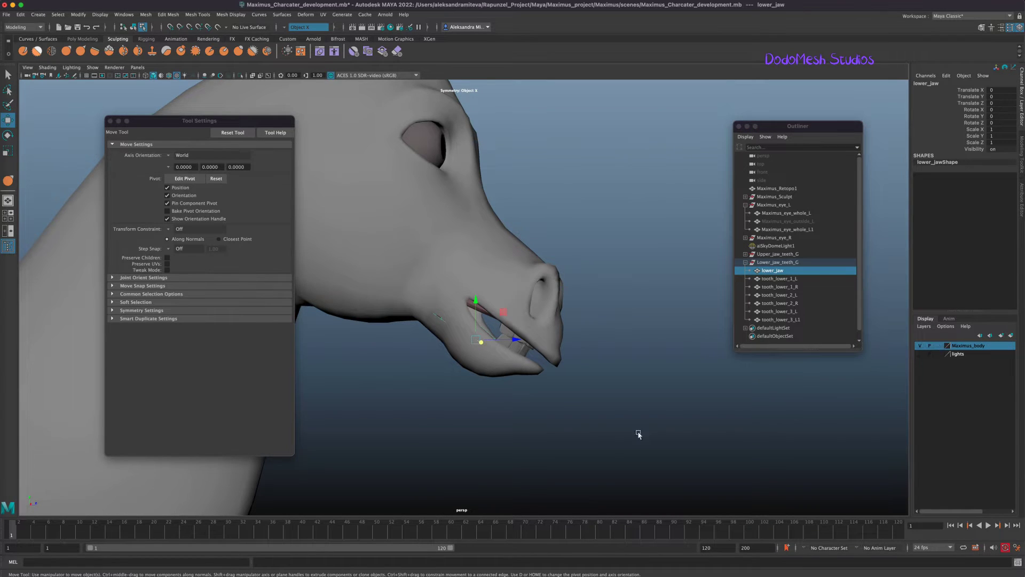
click(939, 346)
alt+drag(665, 413, 600, 425)
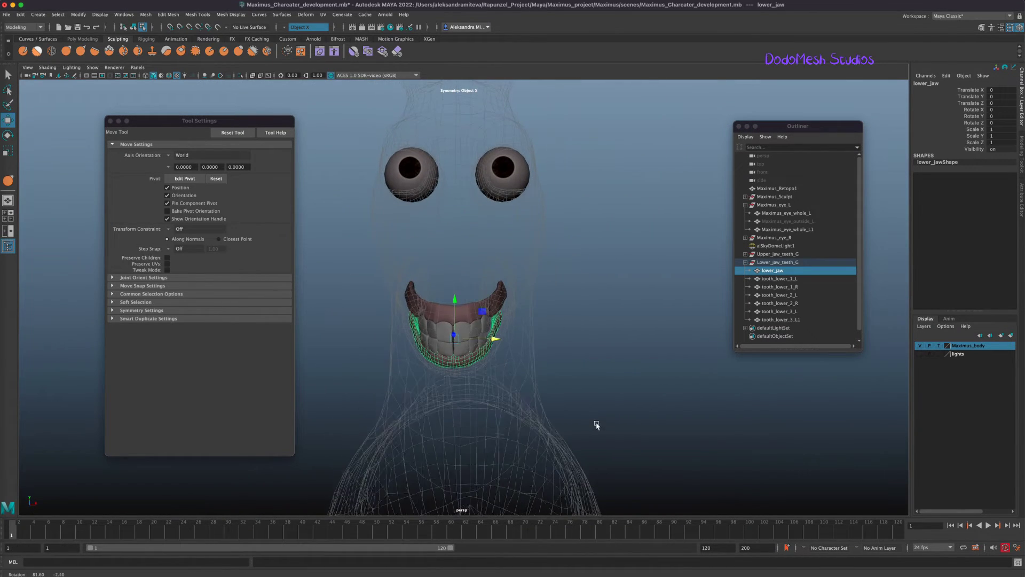
click(66, 52)
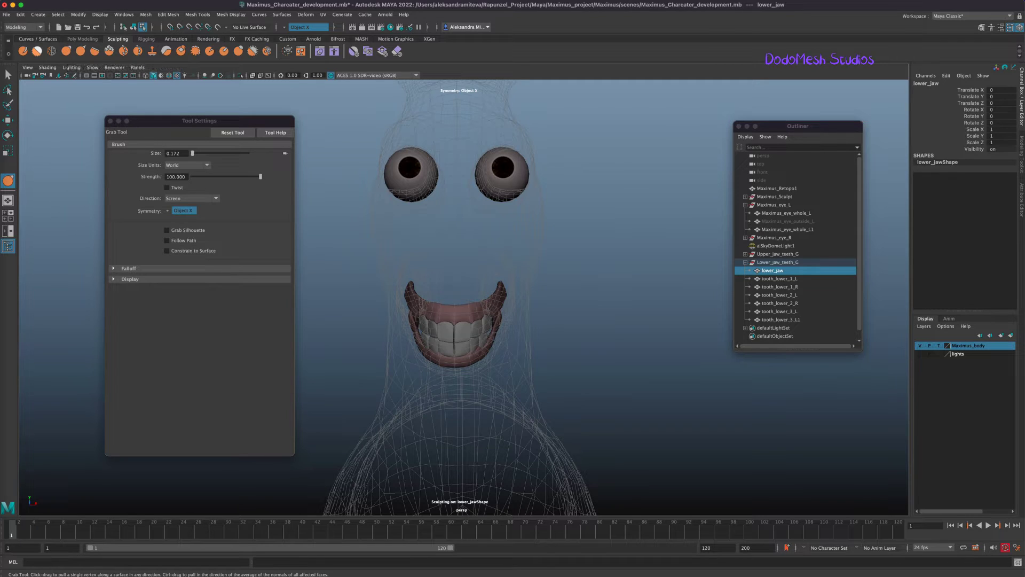
key(b)
drag(411, 321, 419, 321)
alt+drag(564, 343, 606, 374)
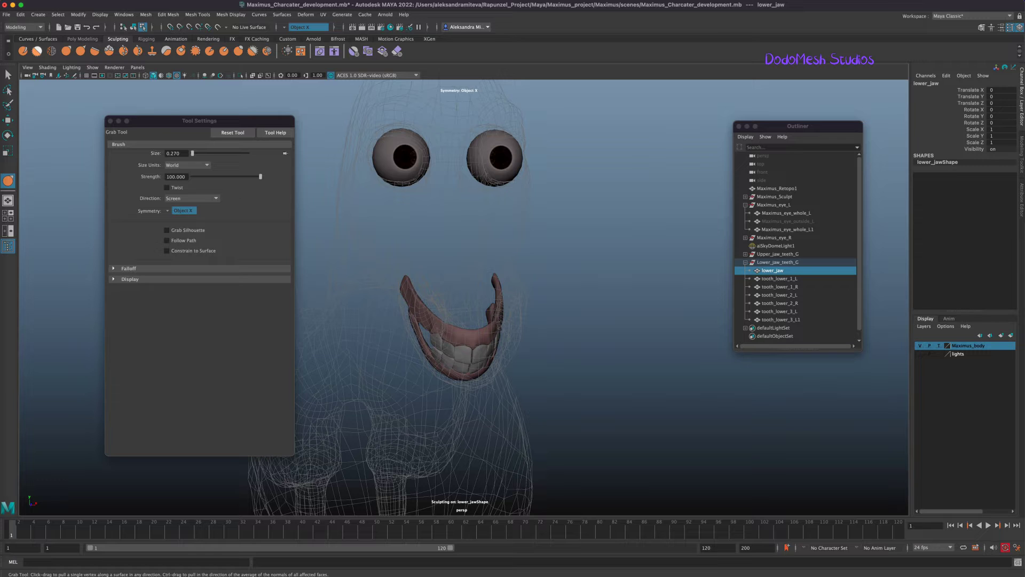
mouse_move(555, 342)
alt+mouse_down()
mouse_move(664, 357)
mouse_move(669, 412)
mouse_move(590, 387)
mouse_move(595, 373)
mouse_move(599, 406)
mouse_move(630, 405)
mouse_move(590, 377)
mouse_move(604, 374)
alt+mouse_up()
Step: With the body shaded, rotate Upper_jaw_teeth_G to -3.824 in X and move it to Y 0.201 and Z -0.321
click(947, 347)
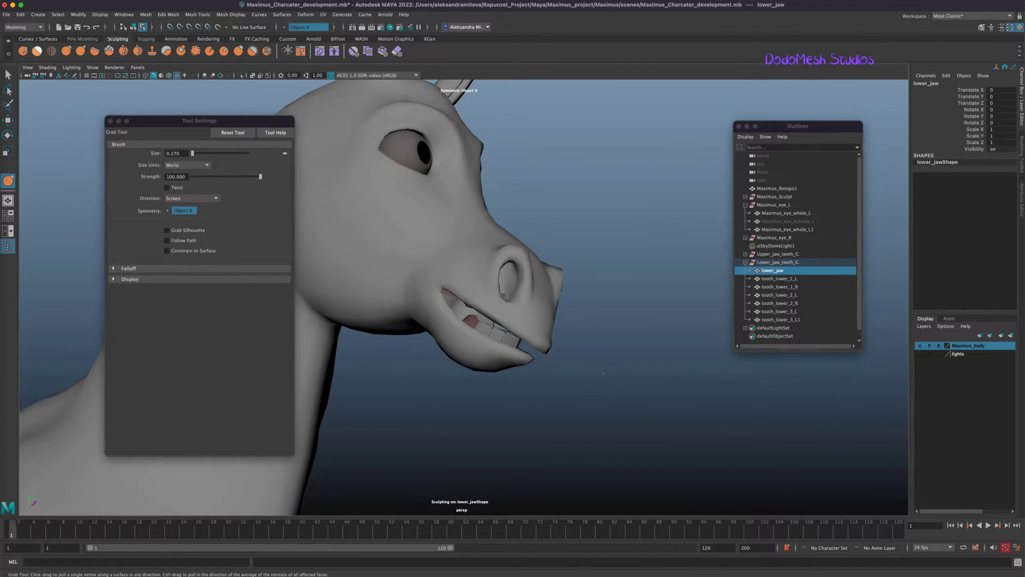
click(778, 254)
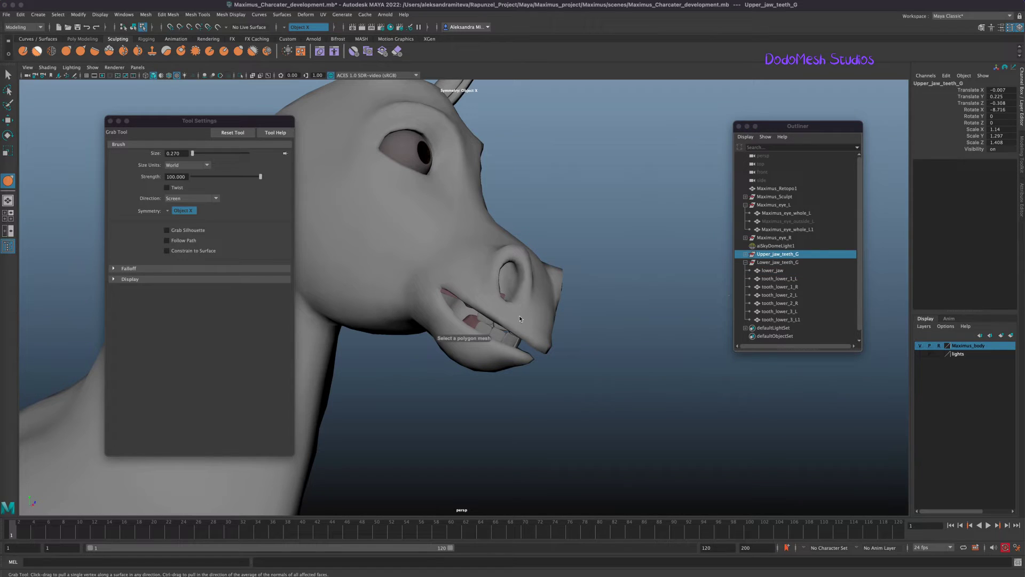
key(e)
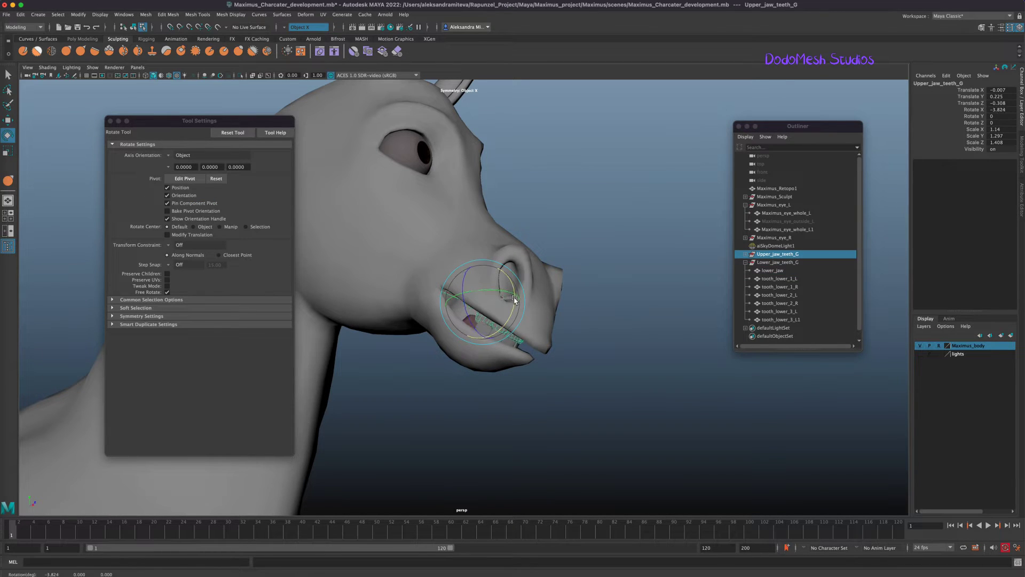
alt+drag(562, 354, 514, 352)
key(w)
drag(437, 307, 536, 417)
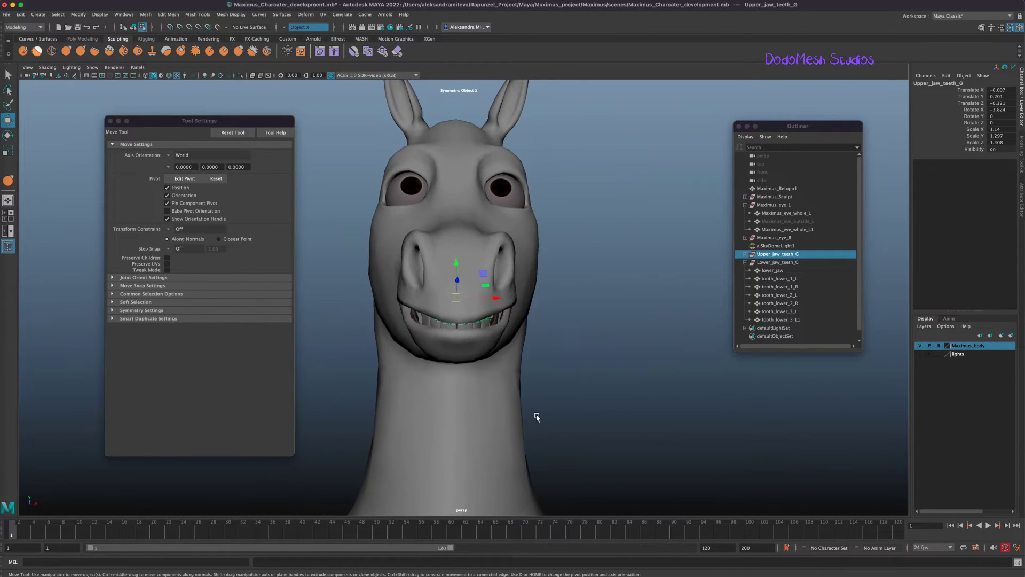
Step: Template the body layer and move Lower_jaw_teeth_G to about X -0.003, Y -0.311 and Z -0.204
click(939, 346)
click(778, 262)
drag(456, 292, 455, 300)
alt+drag(567, 354, 627, 365)
drag(478, 346, 653, 383)
drag(491, 369, 489, 371)
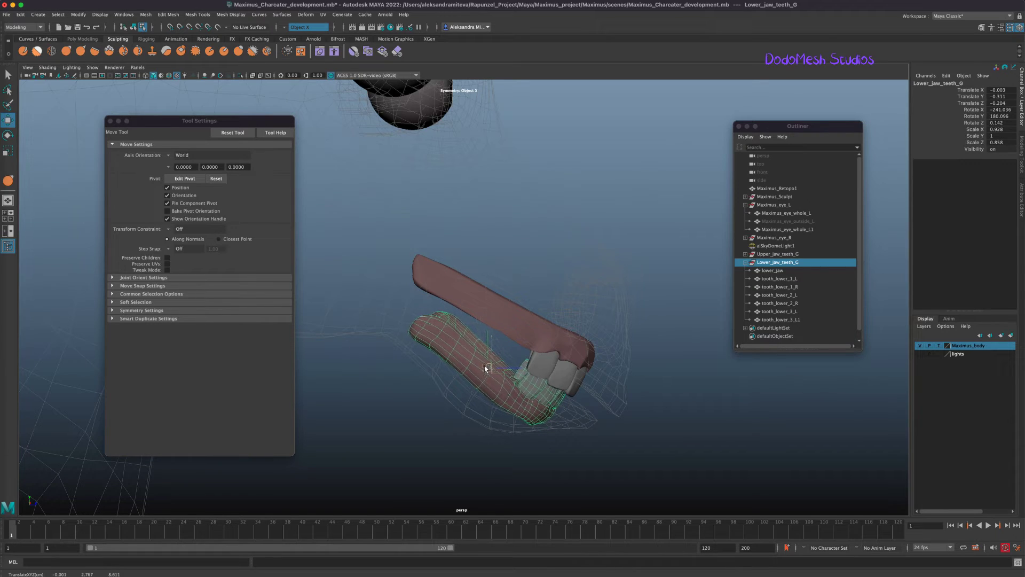
Step: Adjust the tilt of Lower_jaw_teeth_G, return the body layer to shaded display and clear the selection
key(e)
drag(519, 355, 639, 412)
click(940, 346)
click(940, 346)
alt+drag(539, 364, 611, 398)
click(669, 395)
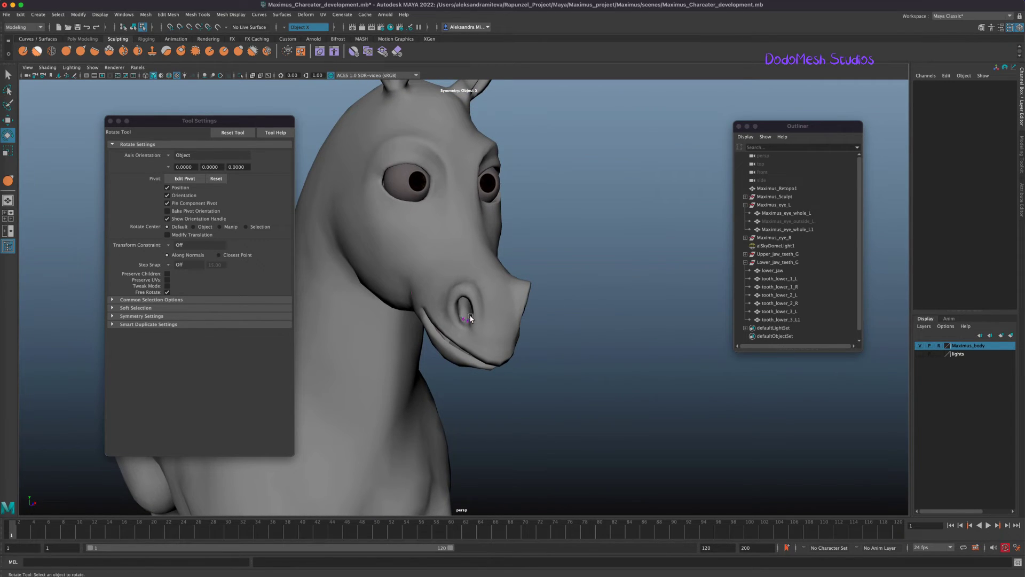
Step: Template the body layer, adjust vertices along the upper edge of upper_jaw with the Move tool, and clear the selection
click(938, 347)
click(939, 348)
mouse_move(689, 386)
alt+mouse_down()
mouse_move(634, 408)
mouse_move(698, 378)
alt+mouse_up()
scroll(621, 395, up, 5)
alt+drag(621, 394, 610, 392)
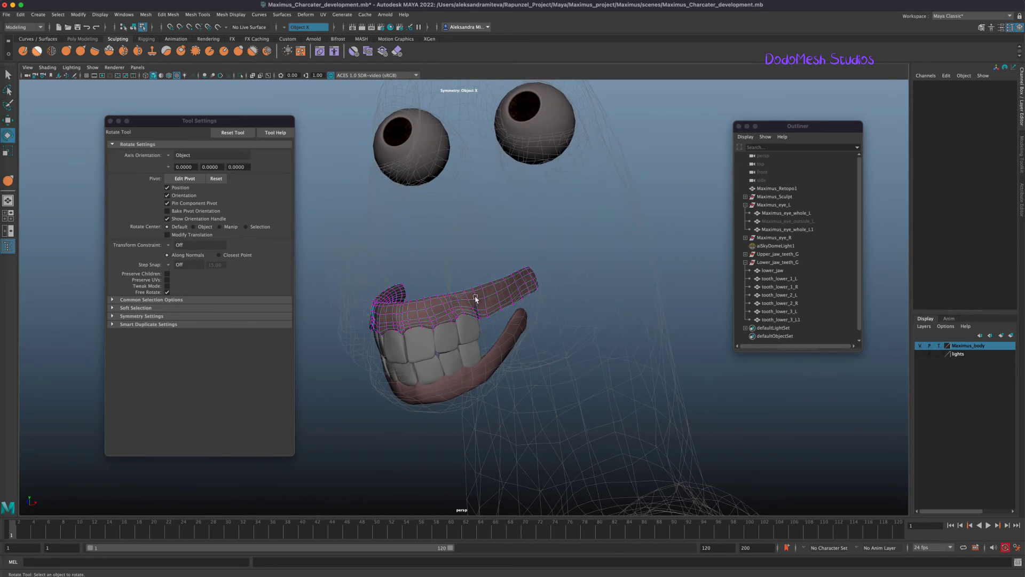
click(469, 300)
key(w)
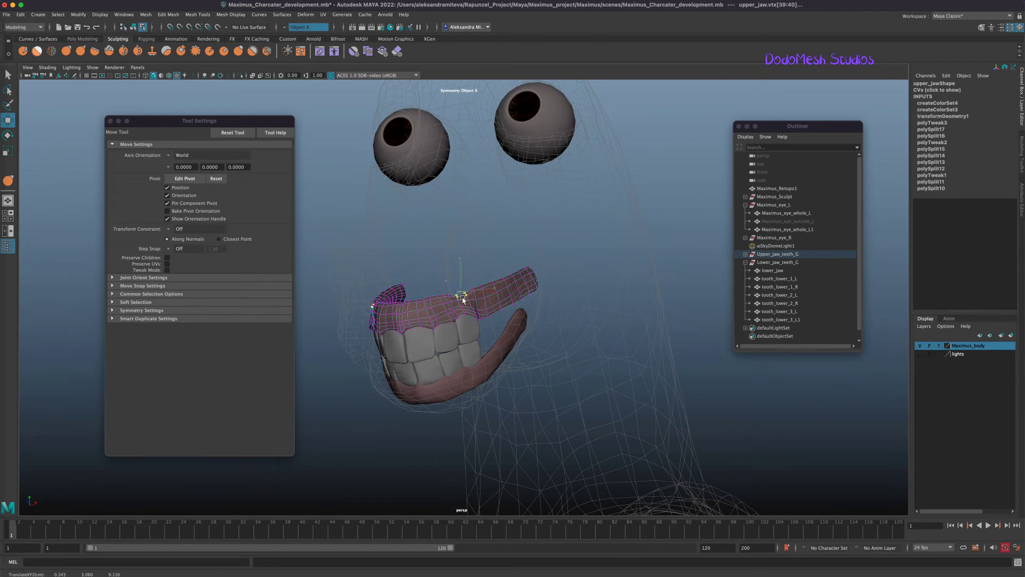
click(446, 299)
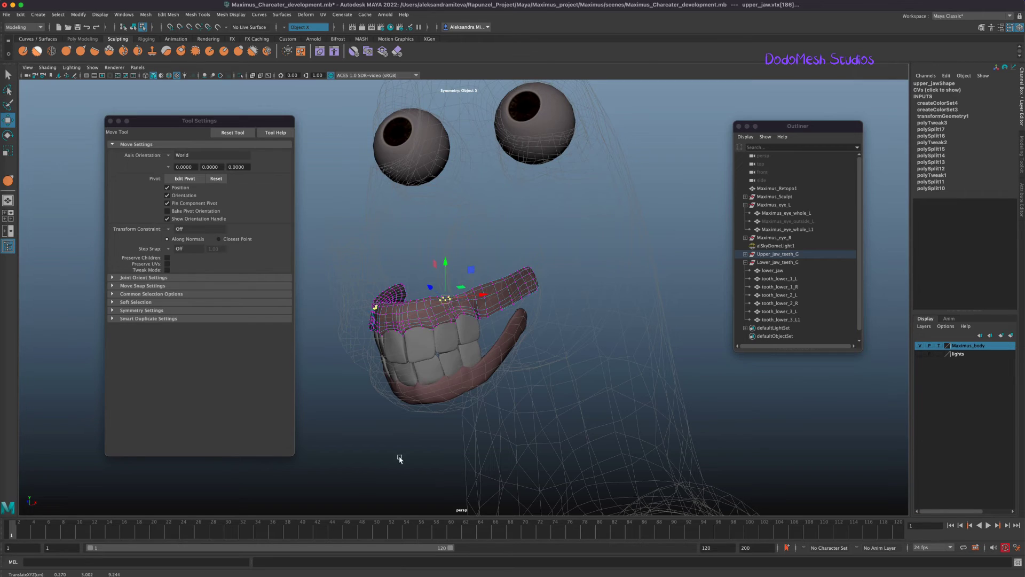
click(456, 301)
alt+drag(373, 441, 440, 460)
click(650, 410)
alt+right_drag(650, 409, 573, 377)
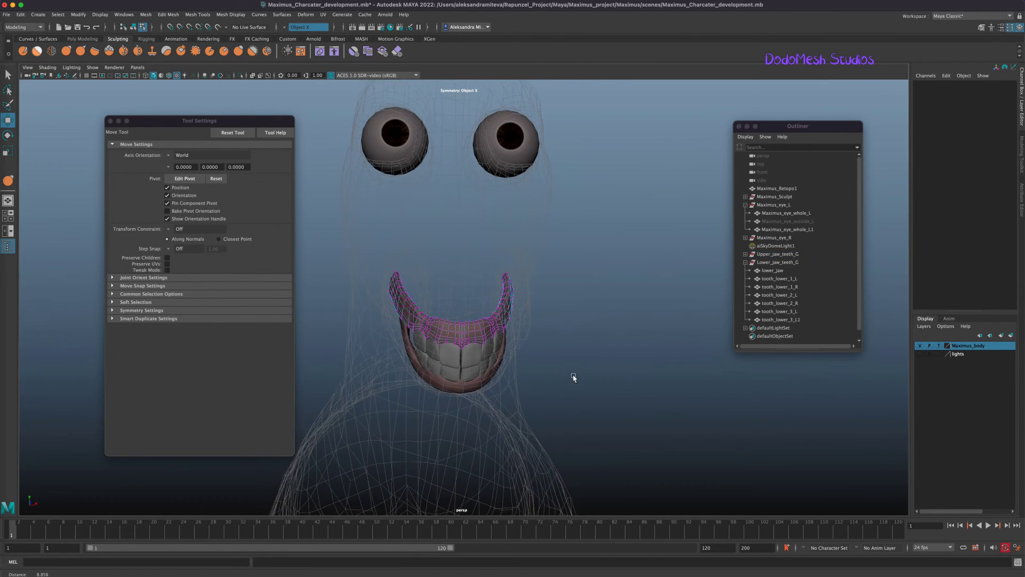
Step: Return the body layer to shaded display, try lowering the upper_jaw vertex near the nostril, and undo that move
click(940, 346)
mouse_move(659, 403)
alt+mouse_down()
mouse_move(662, 416)
mouse_move(674, 410)
alt+mouse_up()
click(473, 334)
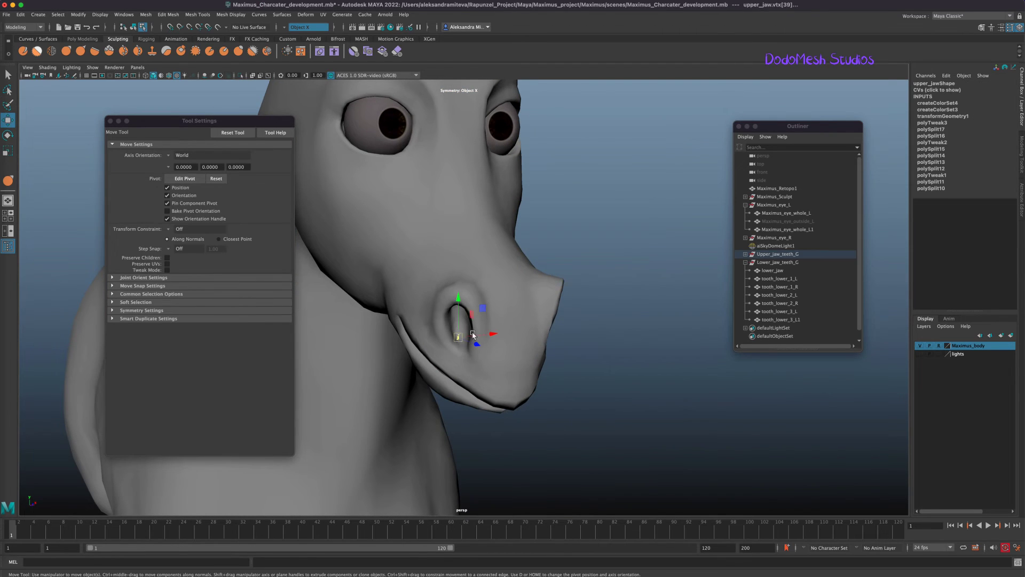
drag(457, 298, 458, 304)
key(super+z)
Step: Nudge the selected upper_jaw vertex slightly in wireframe display, restore shaded display and save the scene
key(4)
mouse_move(606, 368)
alt+mouse_down()
mouse_move(586, 401)
mouse_move(575, 388)
alt+mouse_up()
drag(391, 335, 394, 337)
key(5)
mouse_move(465, 430)
alt+mouse_down()
mouse_move(458, 419)
mouse_move(499, 414)
mouse_move(490, 412)
alt+mouse_up()
key(super+s)
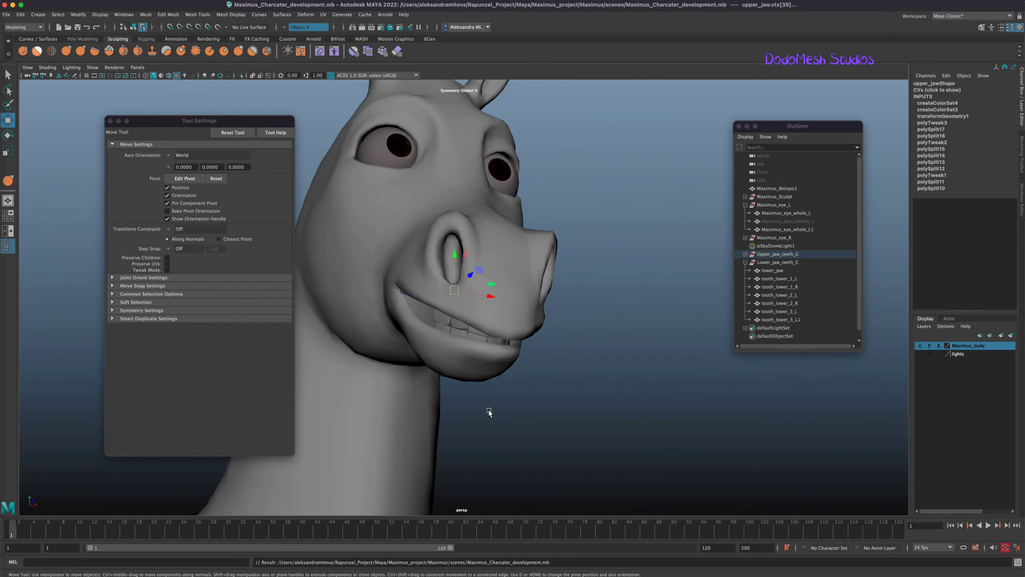
alt+drag(591, 372, 613, 373)
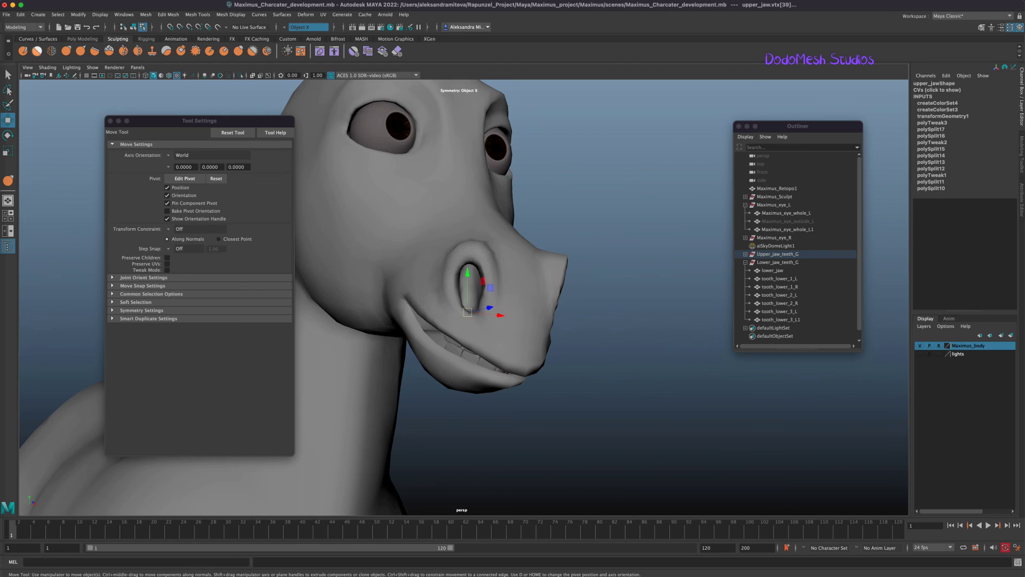